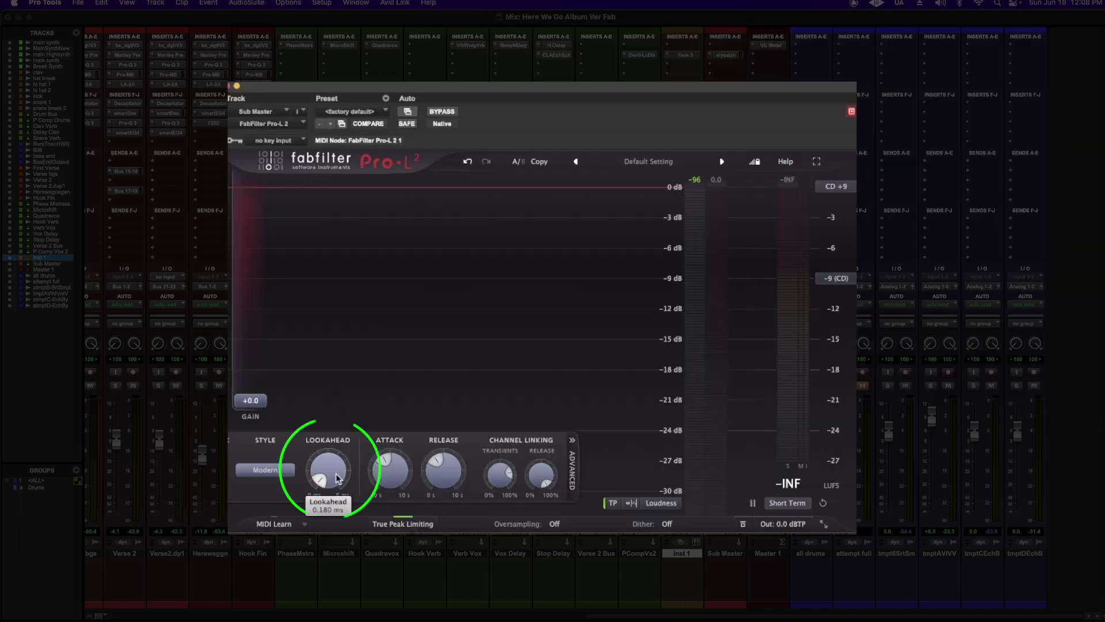
Step: Examine the Pro-L 2 limiter's Lookahead, Attack and True Peak Limiting controls and its Oversampling and Dither options
mouse_move(325, 468)
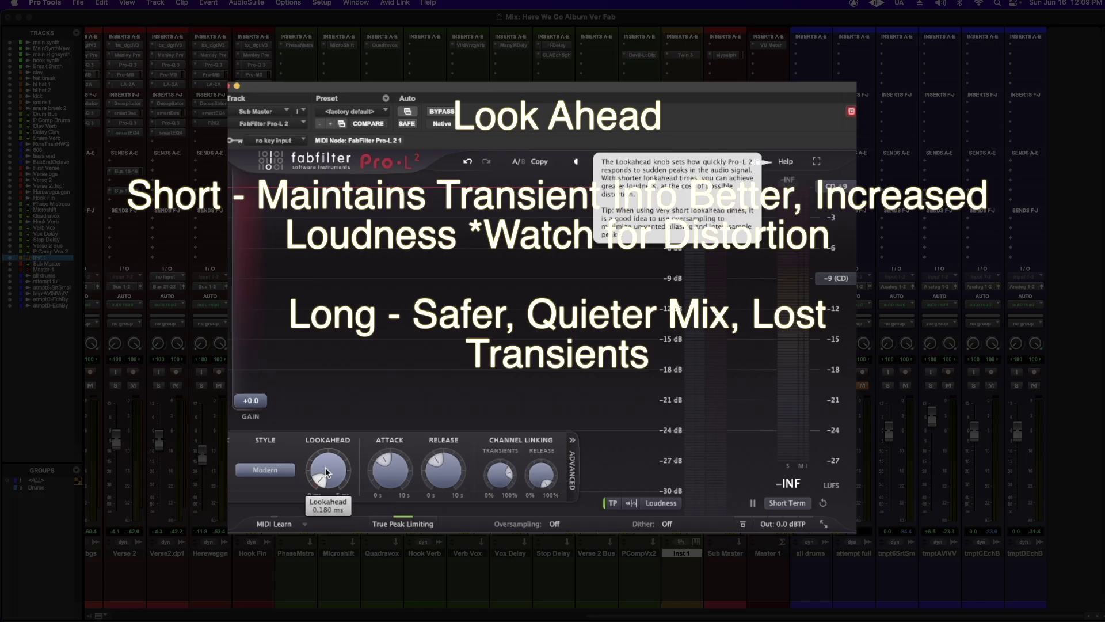
mouse_move(386, 473)
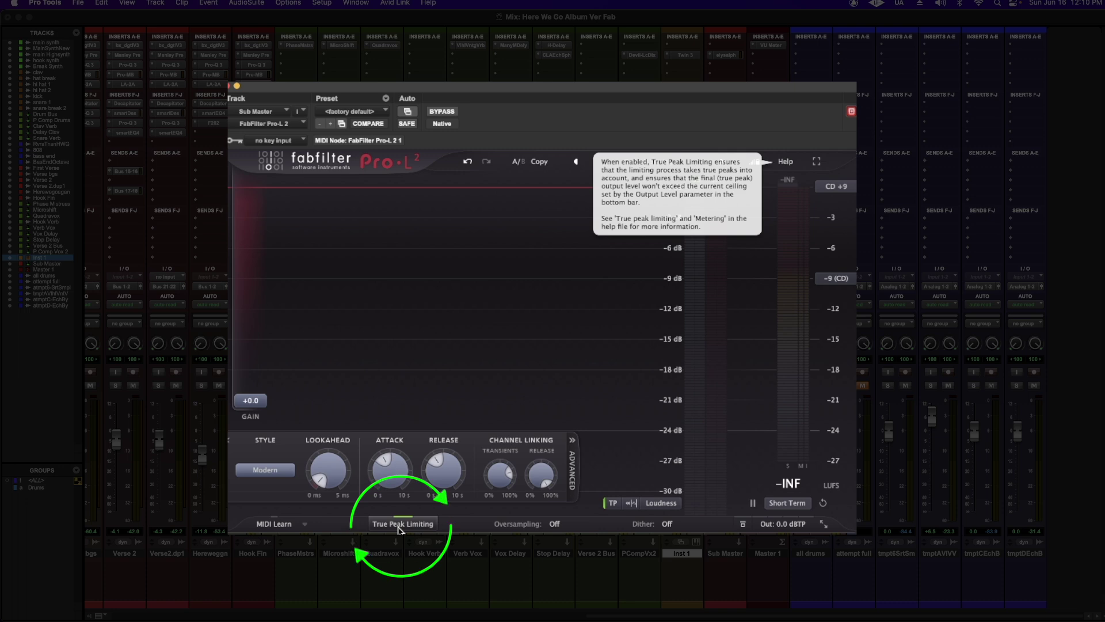
left_click(556, 524)
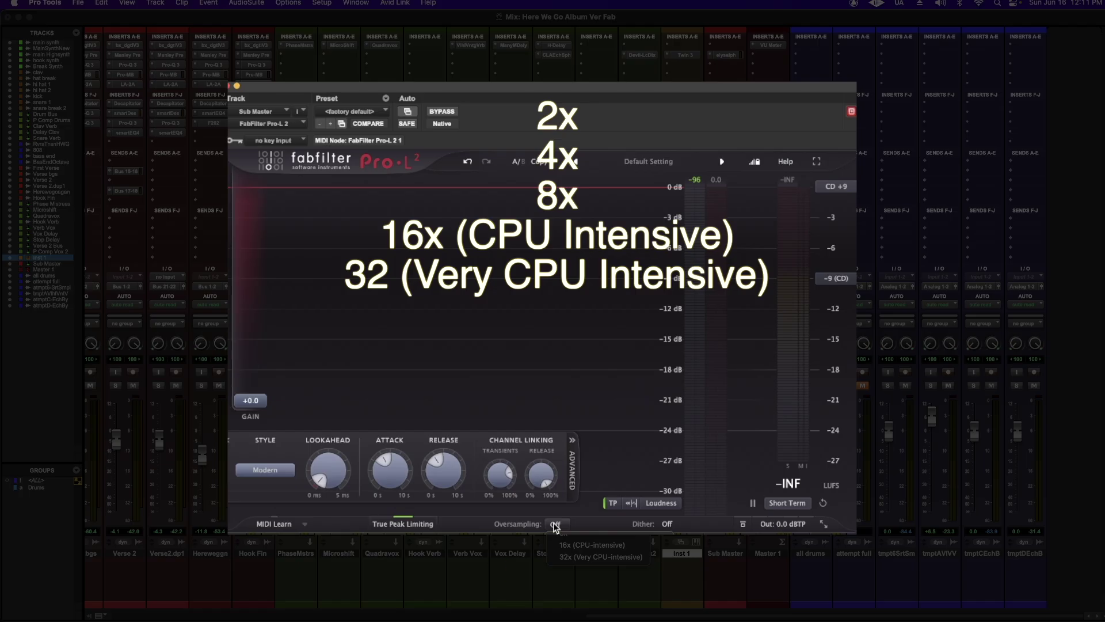
left_click(653, 524)
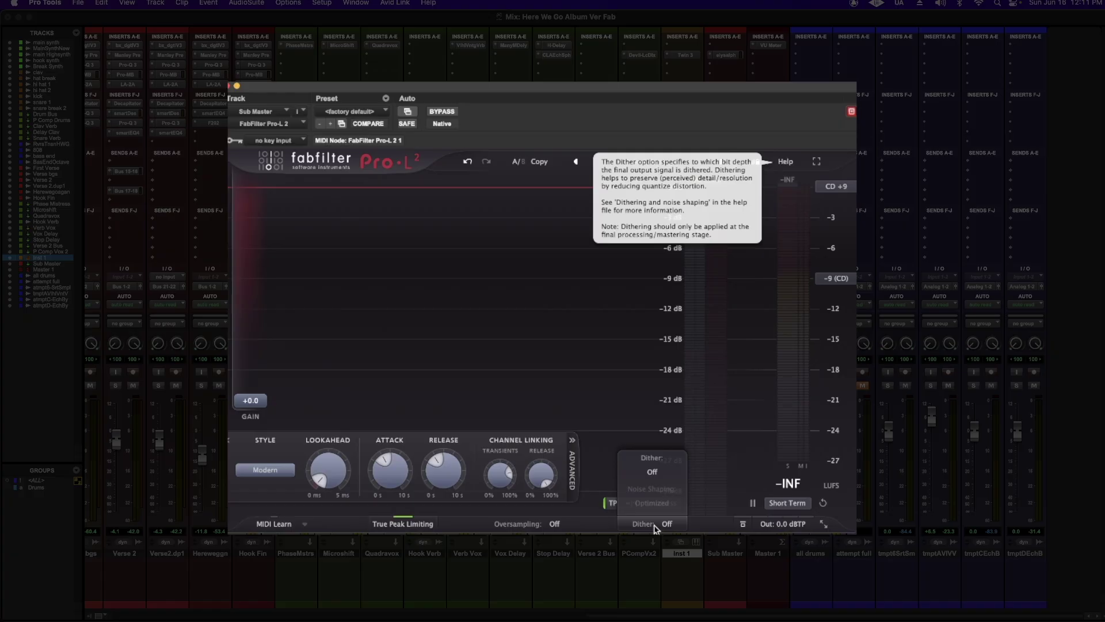
left_click(688, 525)
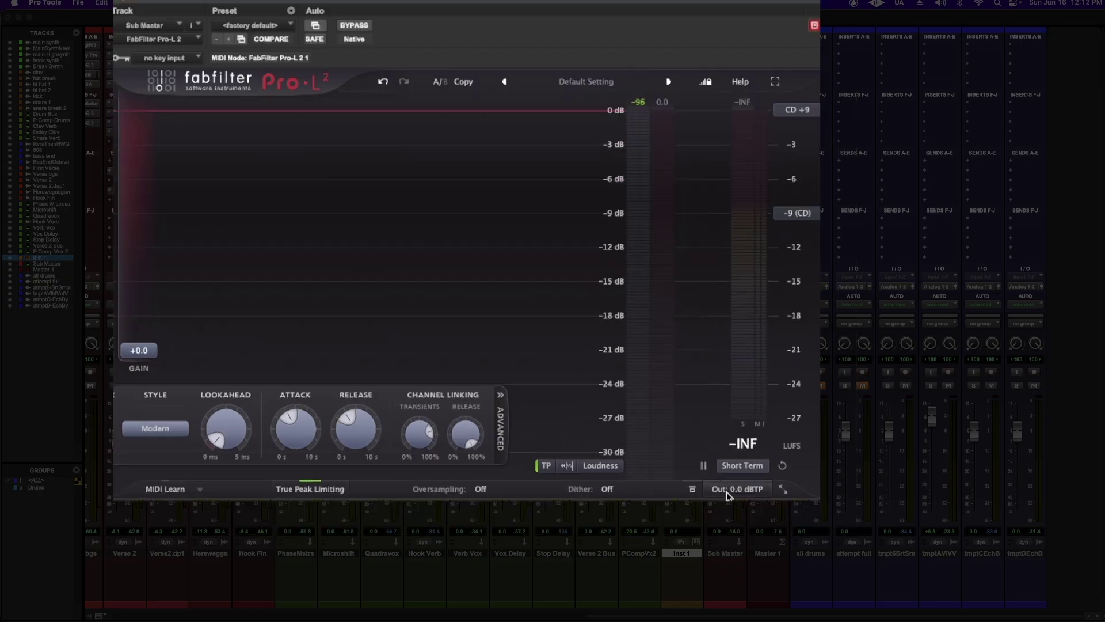
Step: Reveal and try the limiter's Output Level control, and inspect the loudness meter target
left_click(783, 524)
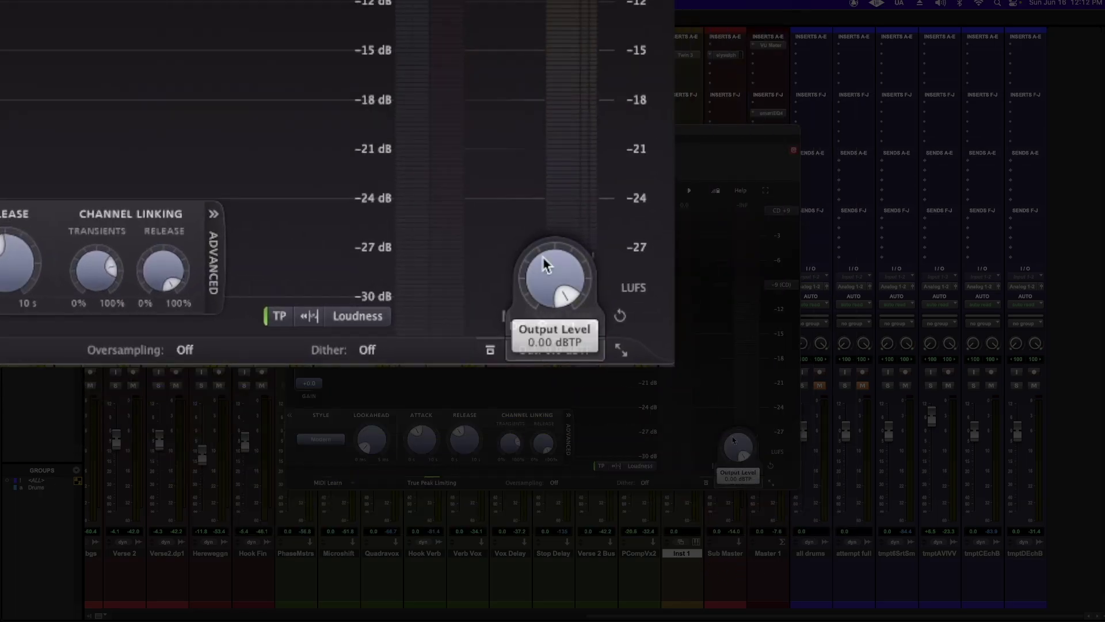
left_click_drag(544, 257, 540, 276)
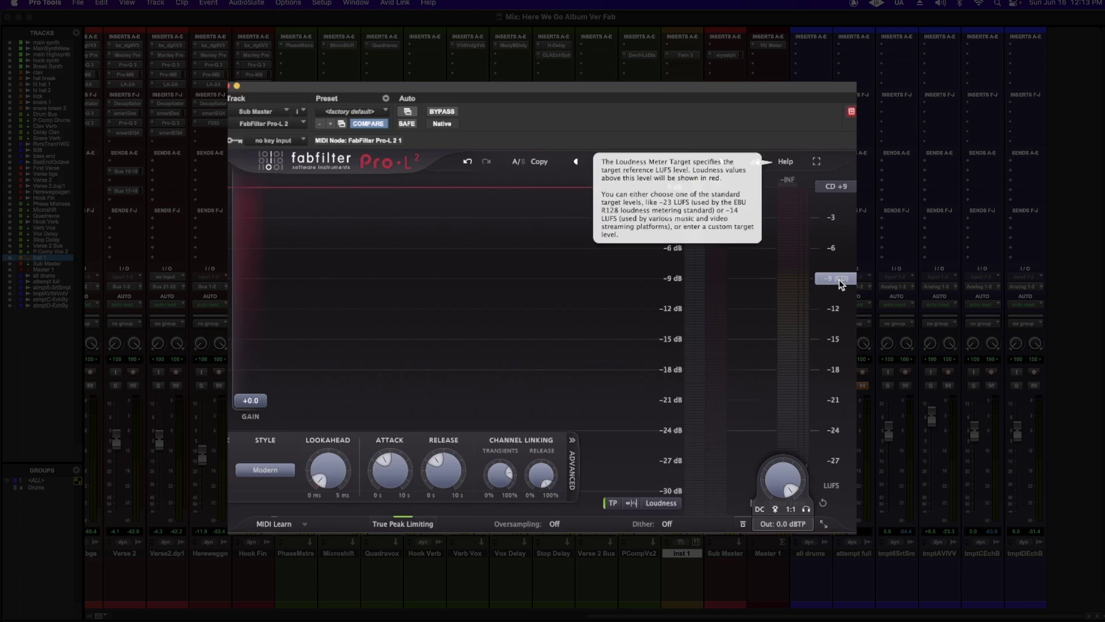
left_click(840, 279)
left_click(296, 406)
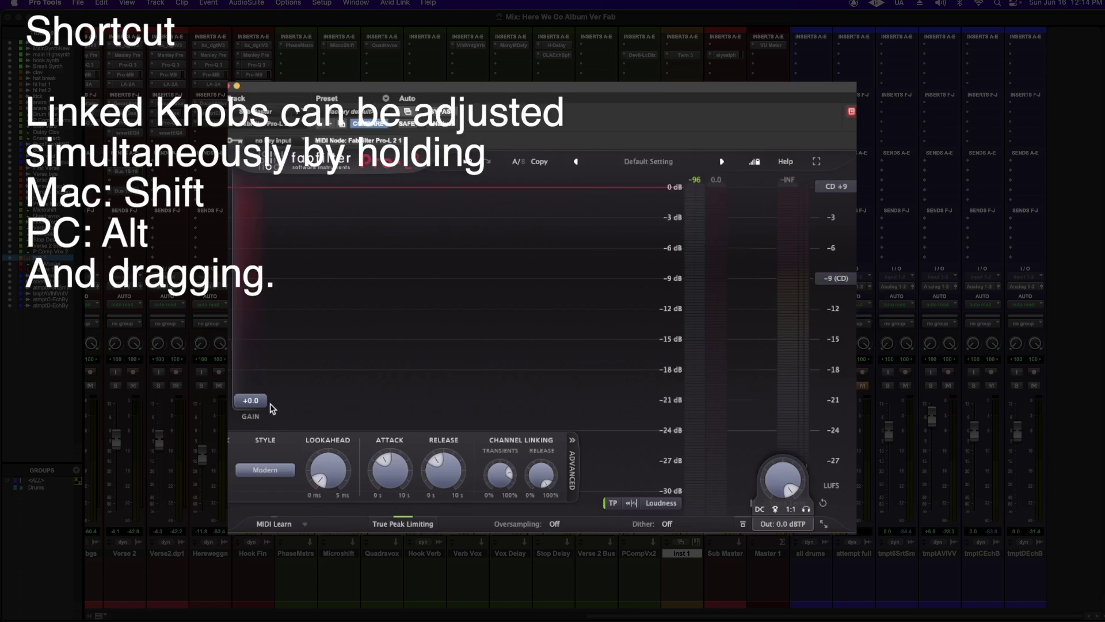
Step: Adjust the limiter's input Gain slider
mouse_move(254, 405)
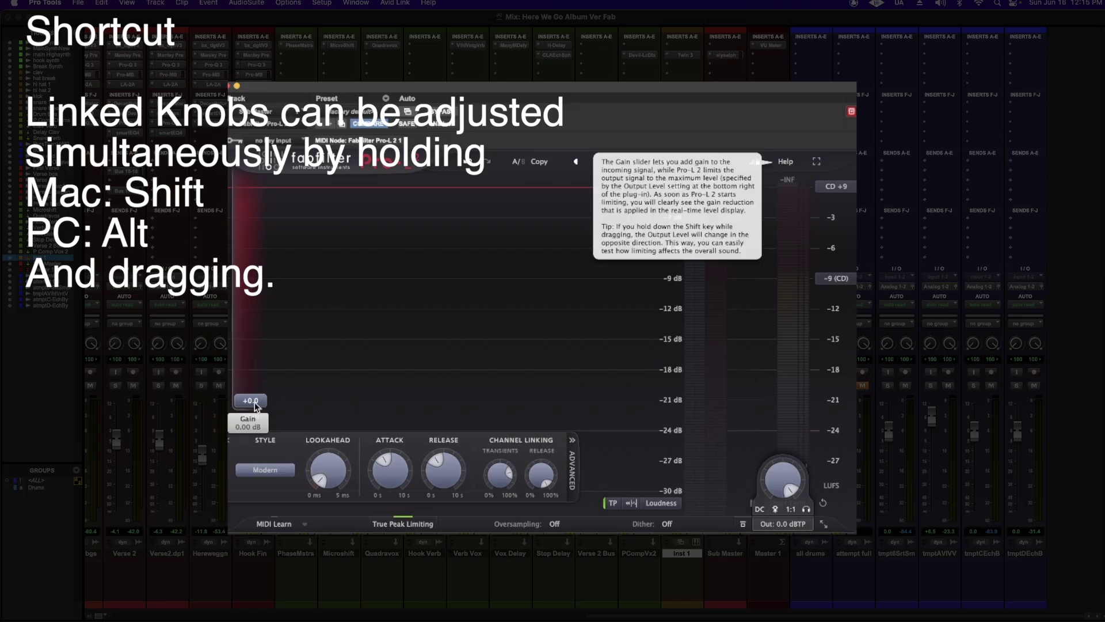
mouse_move(254, 403)
left_mouse_down()
mouse_move(247, 357)
mouse_move(242, 409)
left_mouse_up()
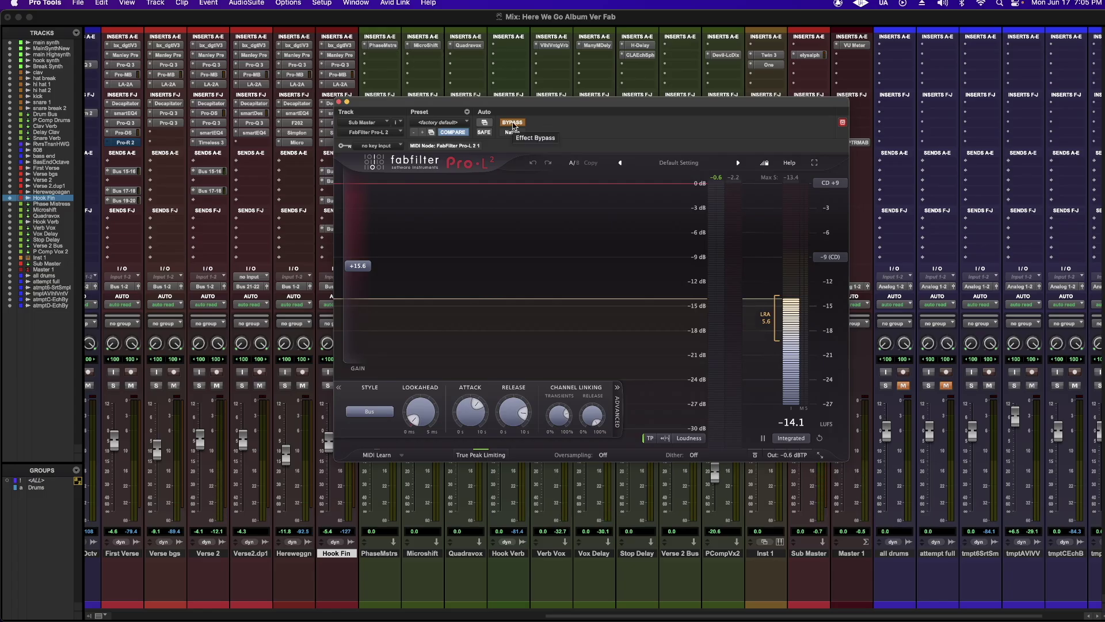
Step: Take the Pro-L 2 limiter on the Sub Master track out of bypass and set its style to Transparent
left_click(512, 122)
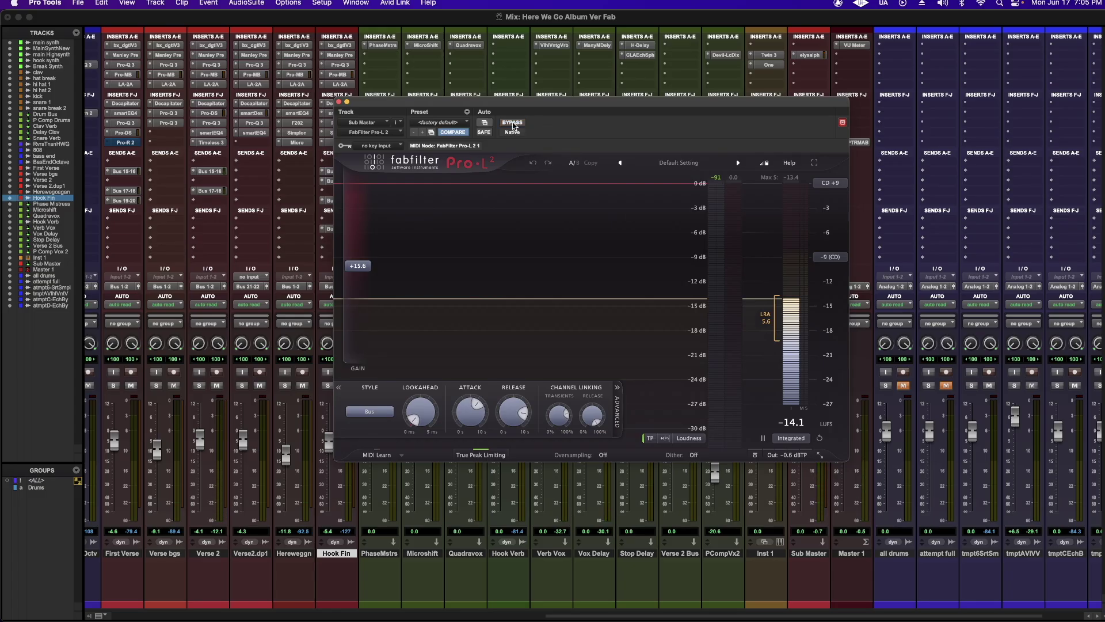
left_click(370, 411)
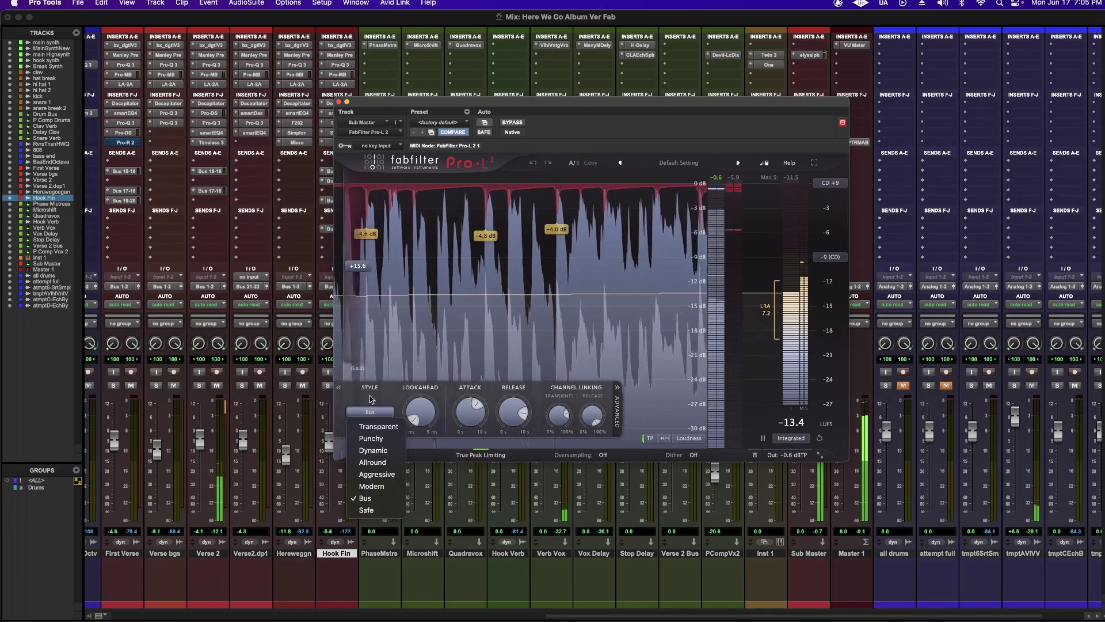
left_click(370, 399)
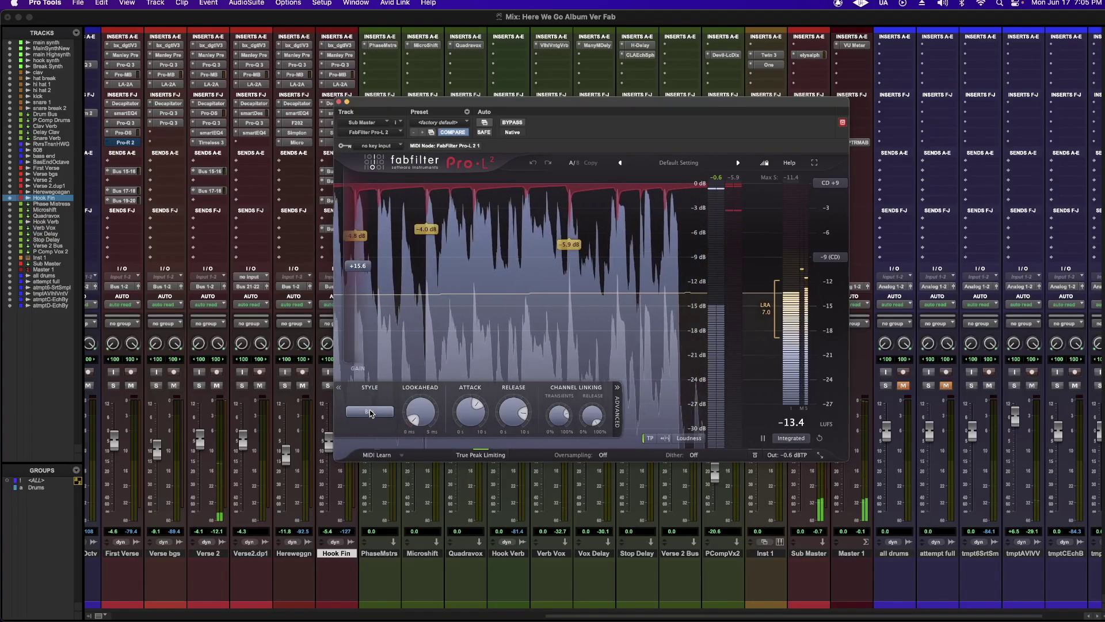
left_click(370, 409)
left_click(373, 427)
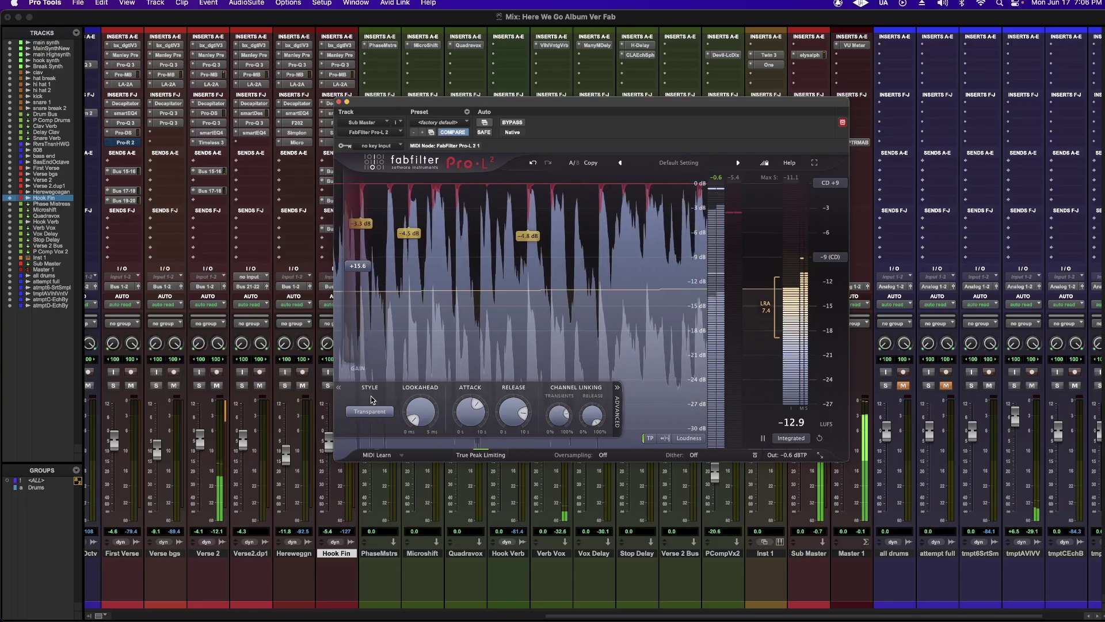
key("space")
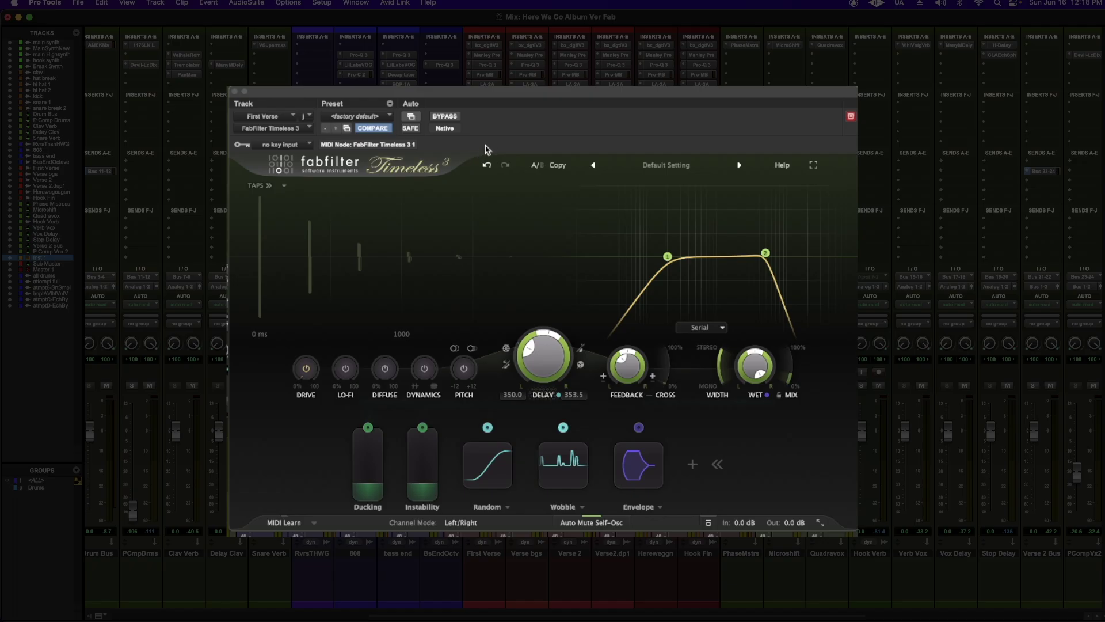
Step: View the delay sync note values and the ping pong options of Timeless 3 on the First Verse track
left_click(582, 350)
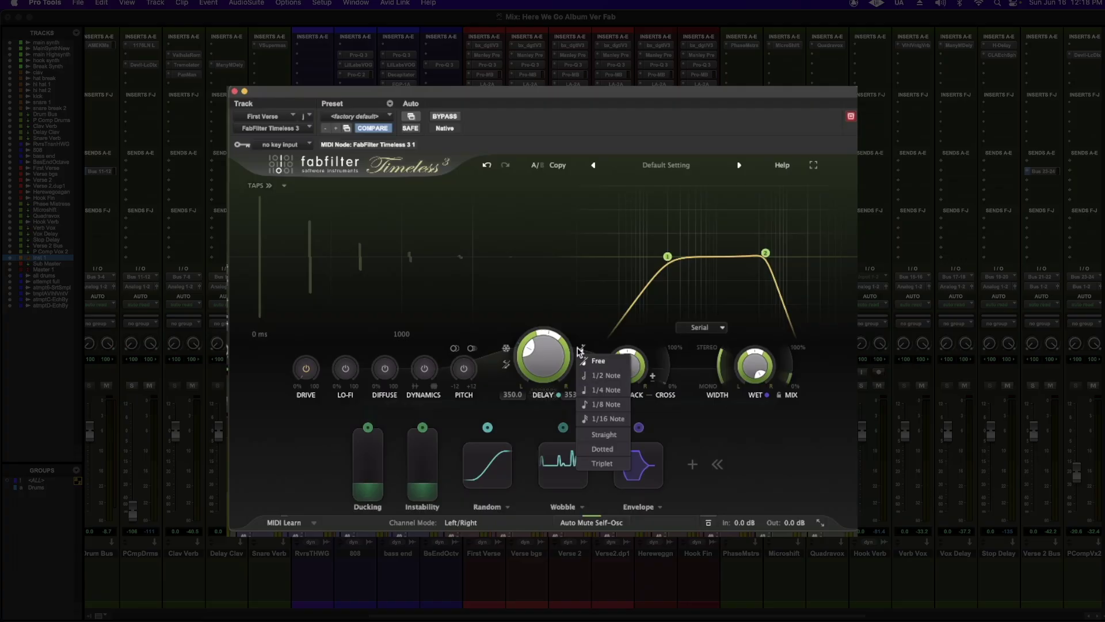
left_click(505, 365)
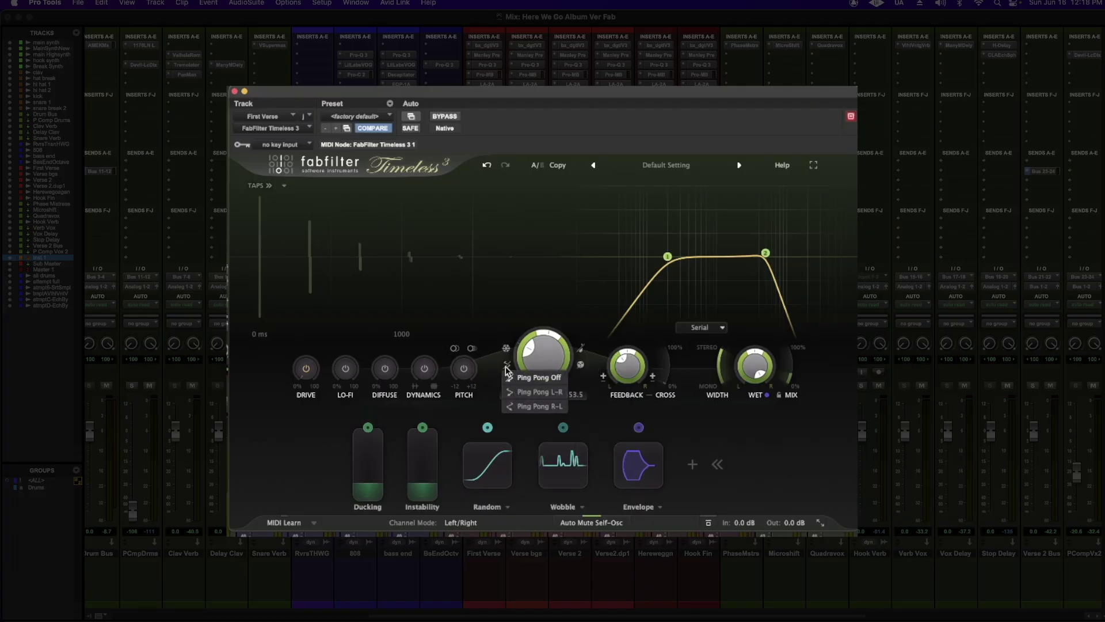
left_click(508, 375)
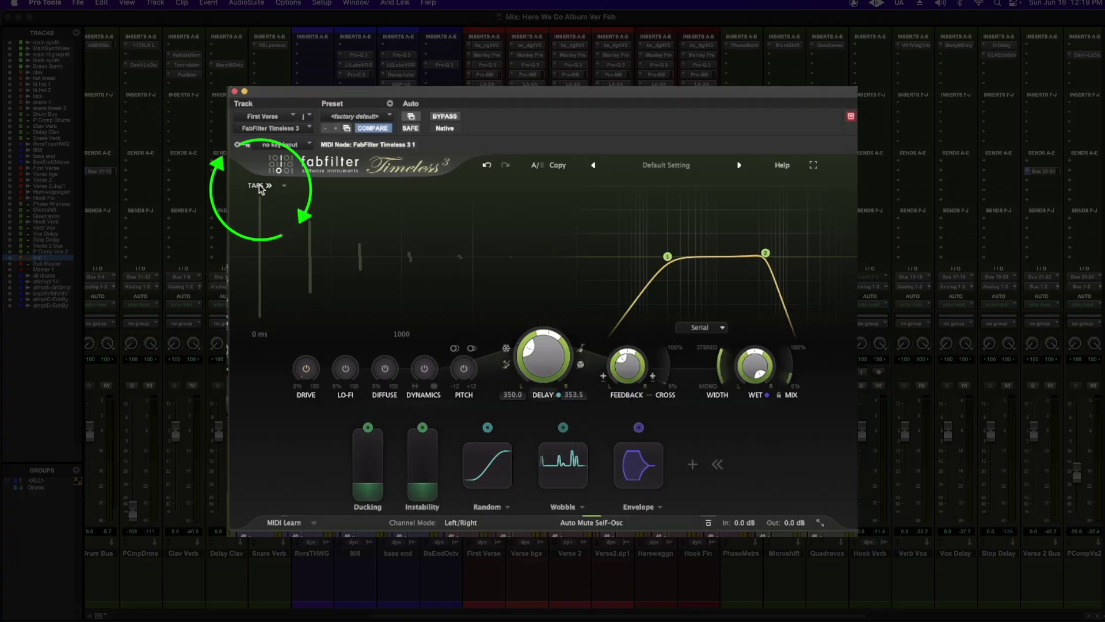
Step: Show the delay taps editor in Timeless 3 and solo the First Verse track
left_click(260, 186)
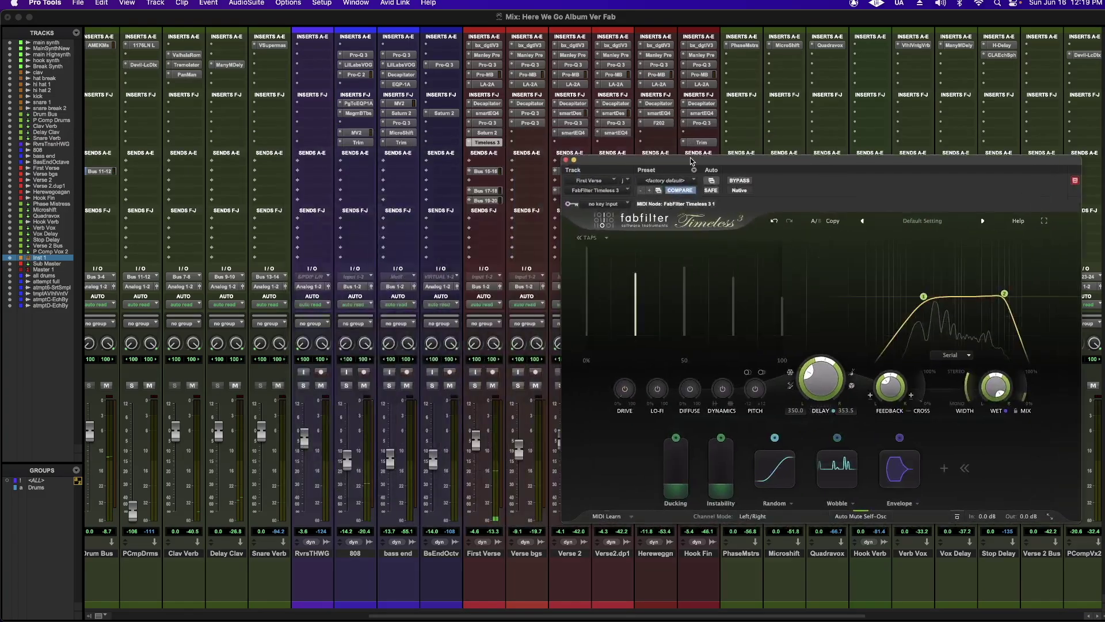
left_click(474, 385)
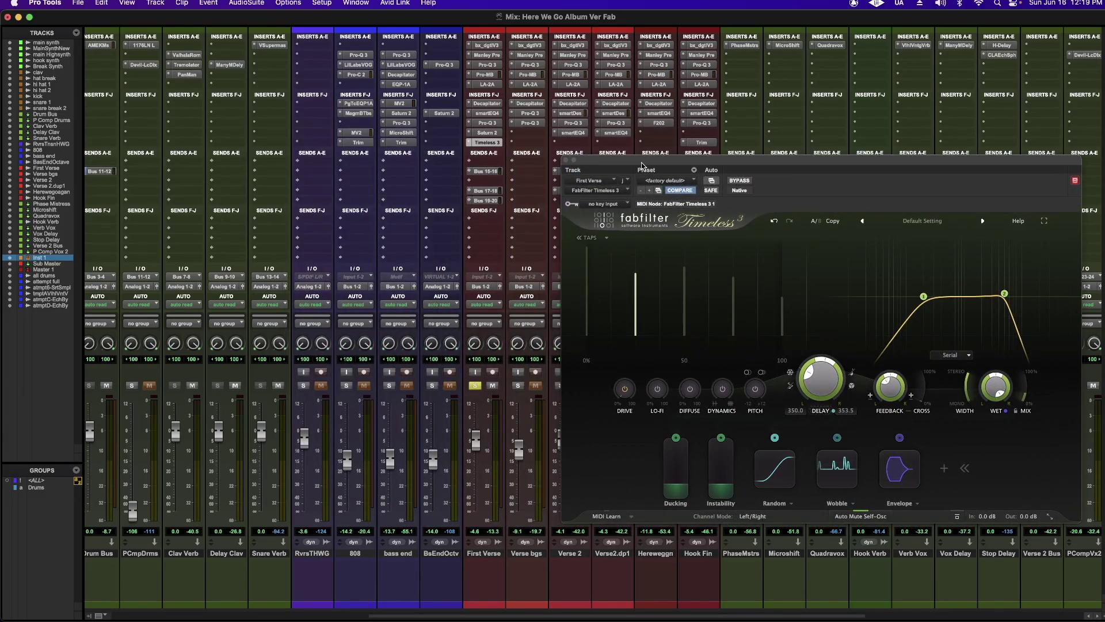
Step: Reposition the Timeless 3 window and place extra delay taps at reduced levels between 50% and 100%
left_click_drag(642, 160, 420, 123)
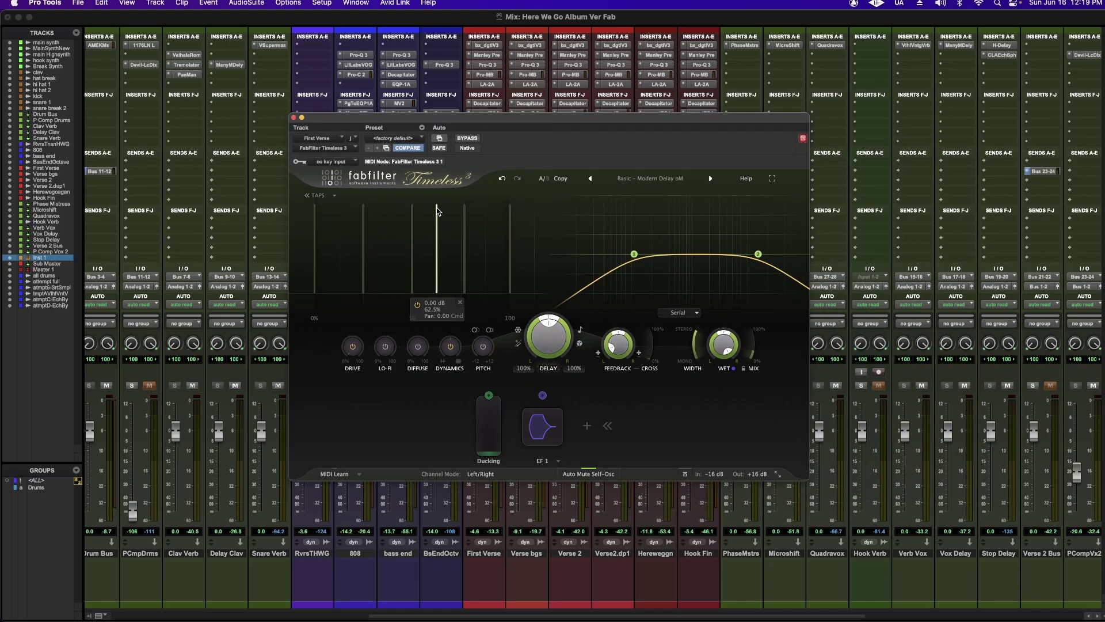
left_click_drag(438, 210, 469, 253)
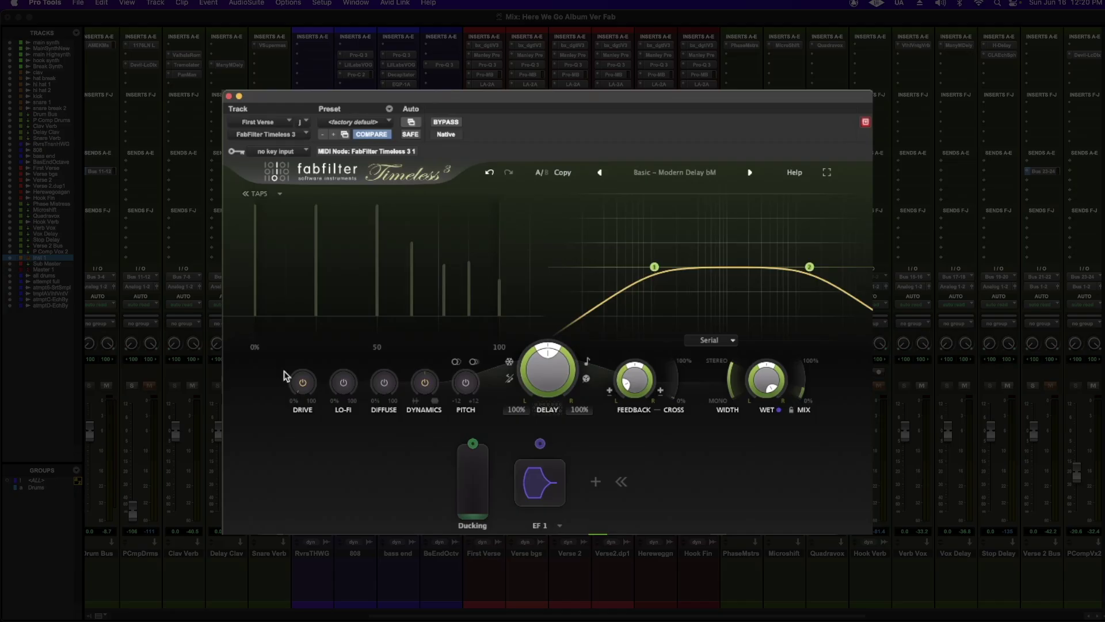
Step: Examine the Drive, Lo-Fi, Dynamics, Pitch, Delay Freeze and Read Mode controls of Timeless 3
mouse_move(298, 385)
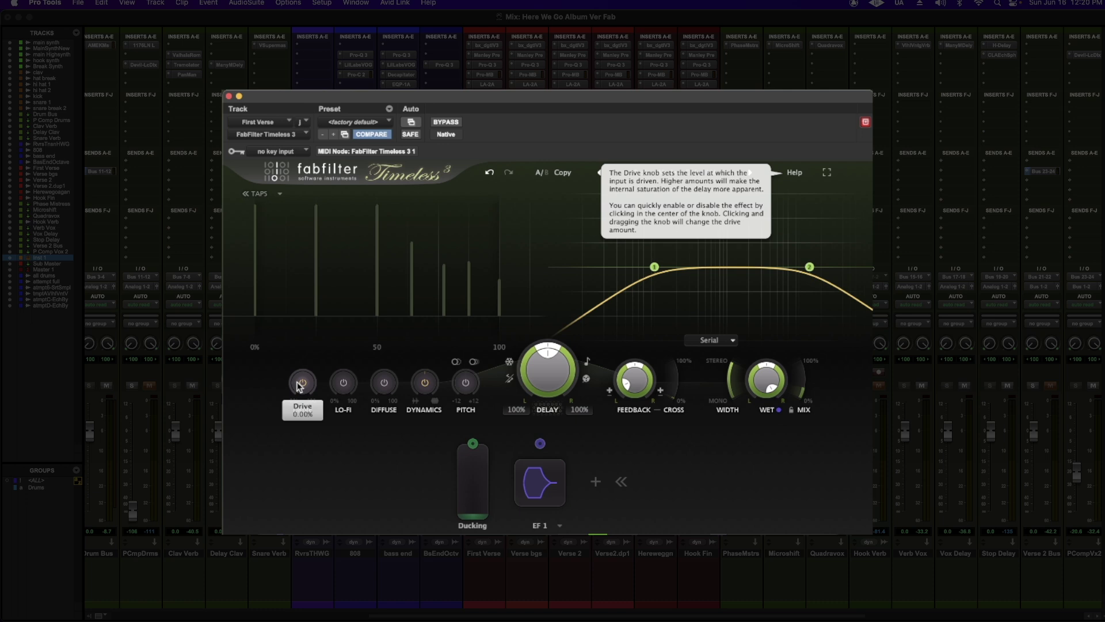
mouse_move(349, 387)
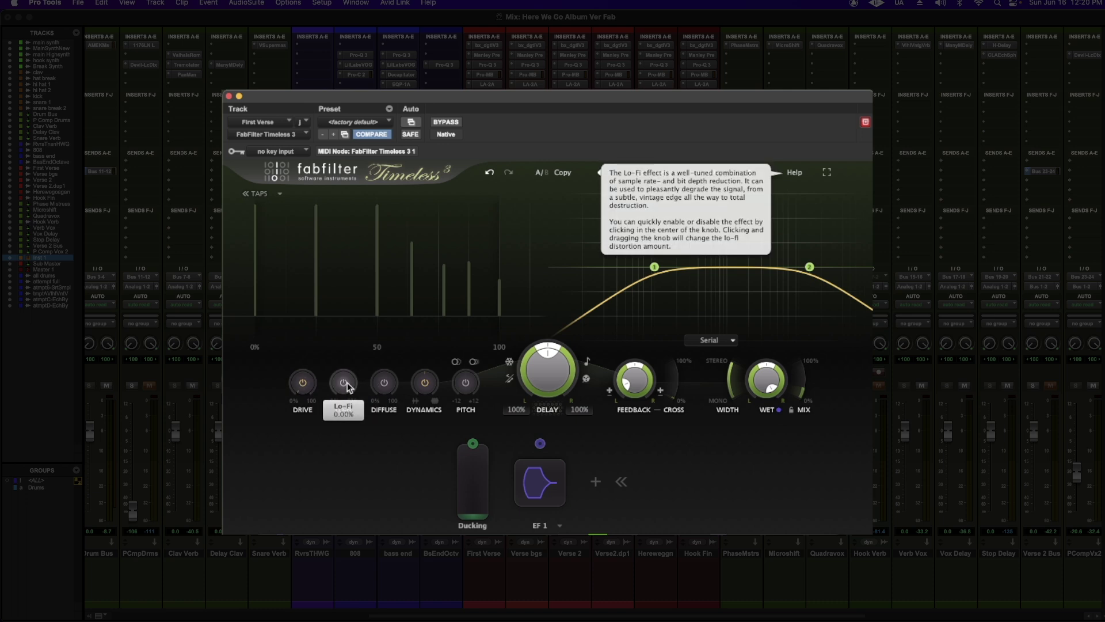
mouse_move(423, 392)
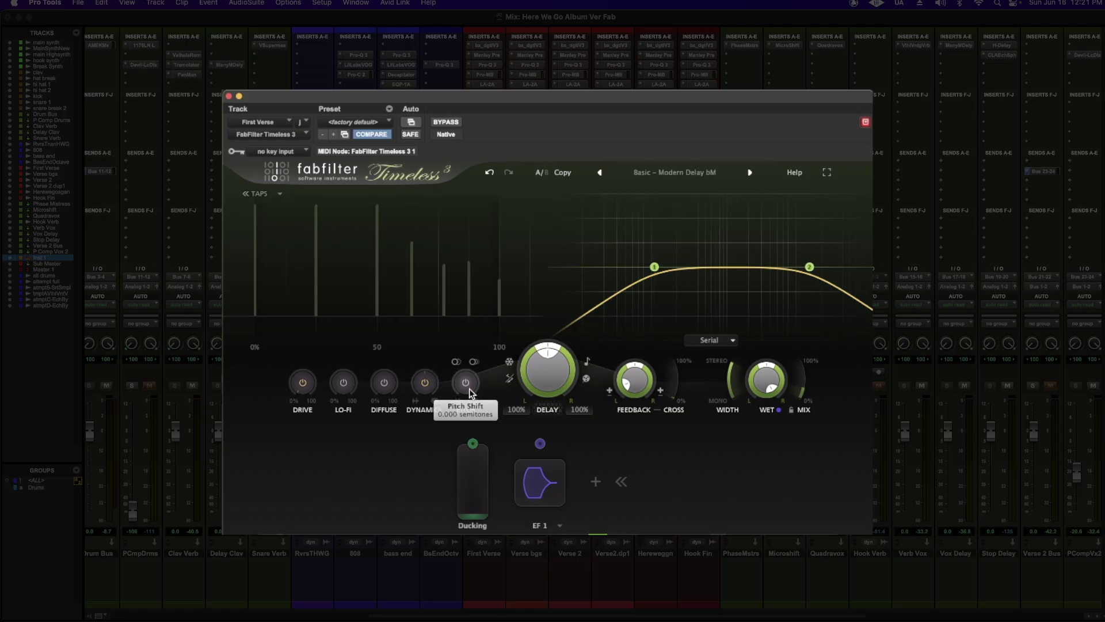
mouse_move(509, 364)
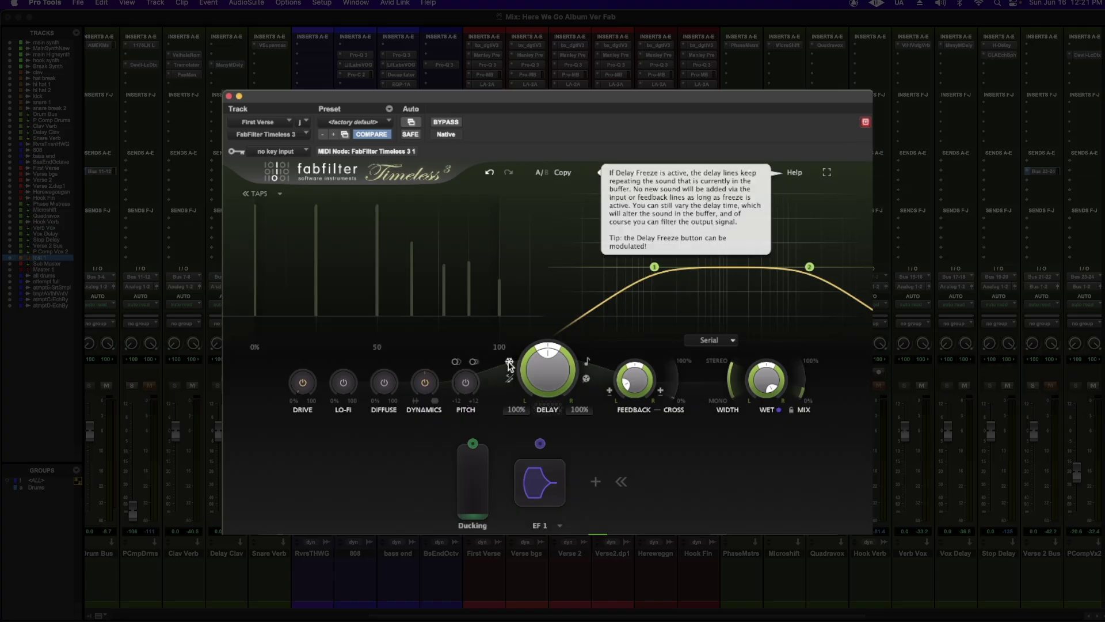
mouse_move(587, 379)
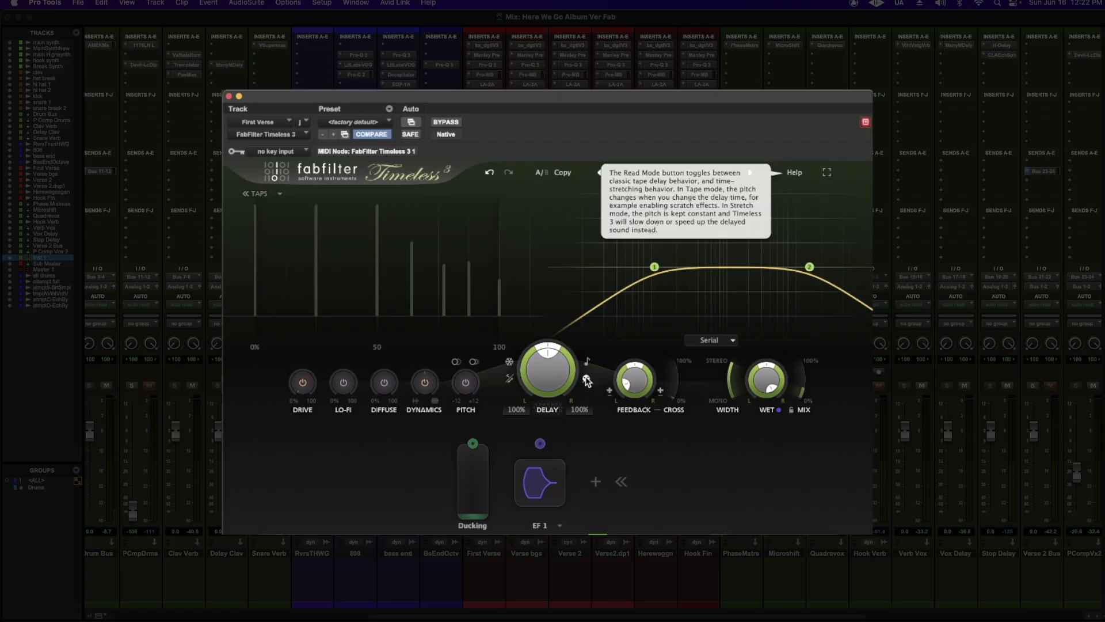
Step: Set the Timeless 3 delay to 84% for the left channel and 96% for the right
left_click_drag(582, 413, 550, 449)
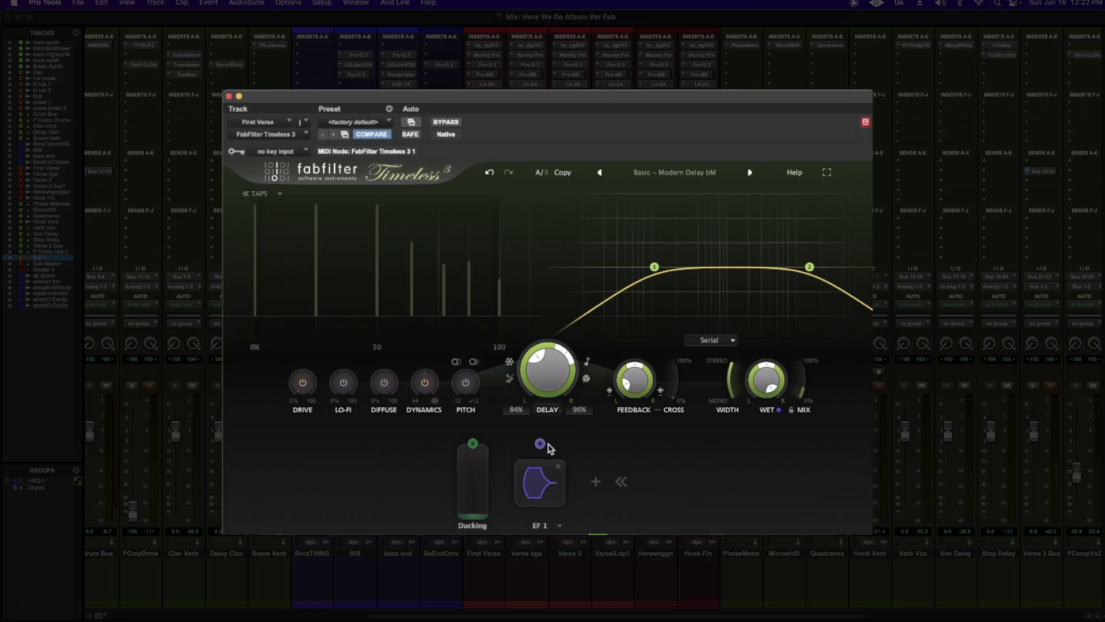
Step: Add a second envelope follower as a modulation source for Feedback and adjust its modulation amount
left_click(596, 482)
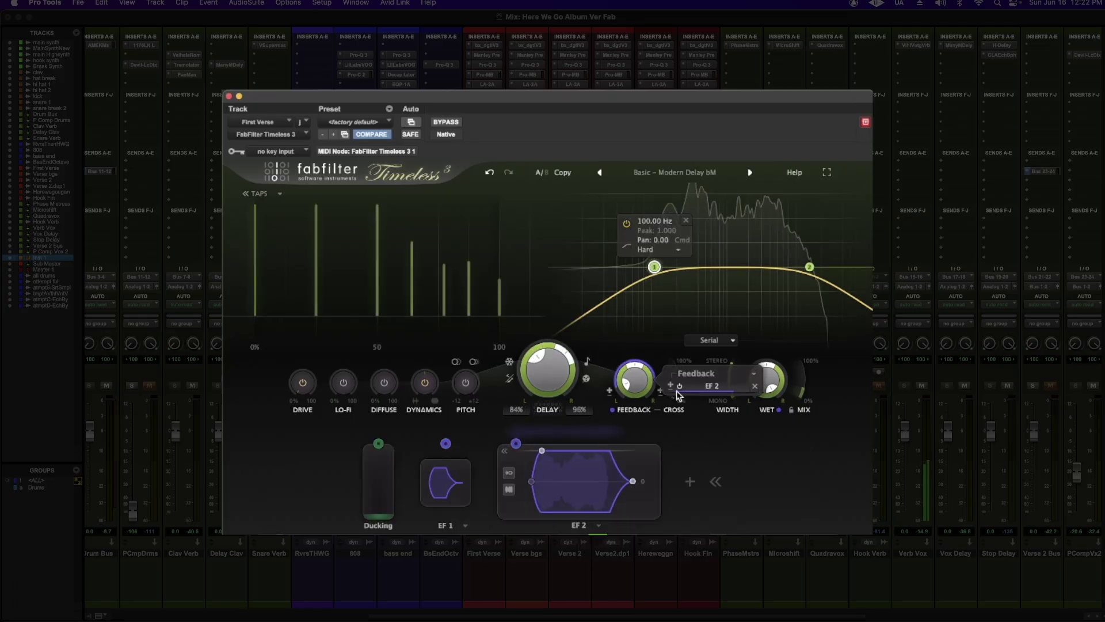
mouse_move(718, 393)
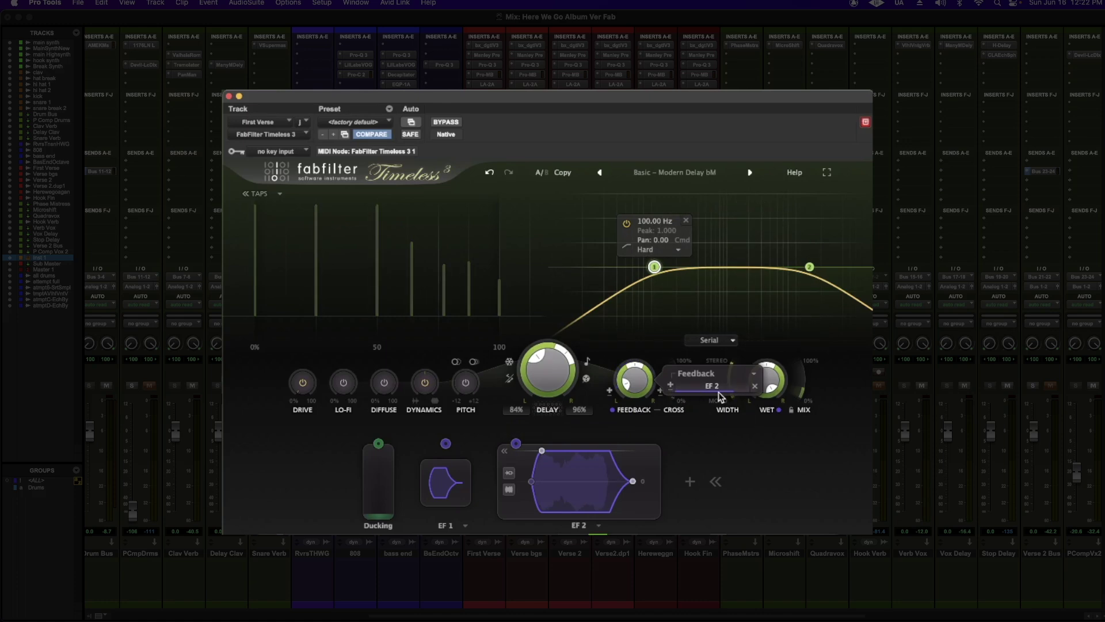
left_click_drag(718, 393, 702, 391)
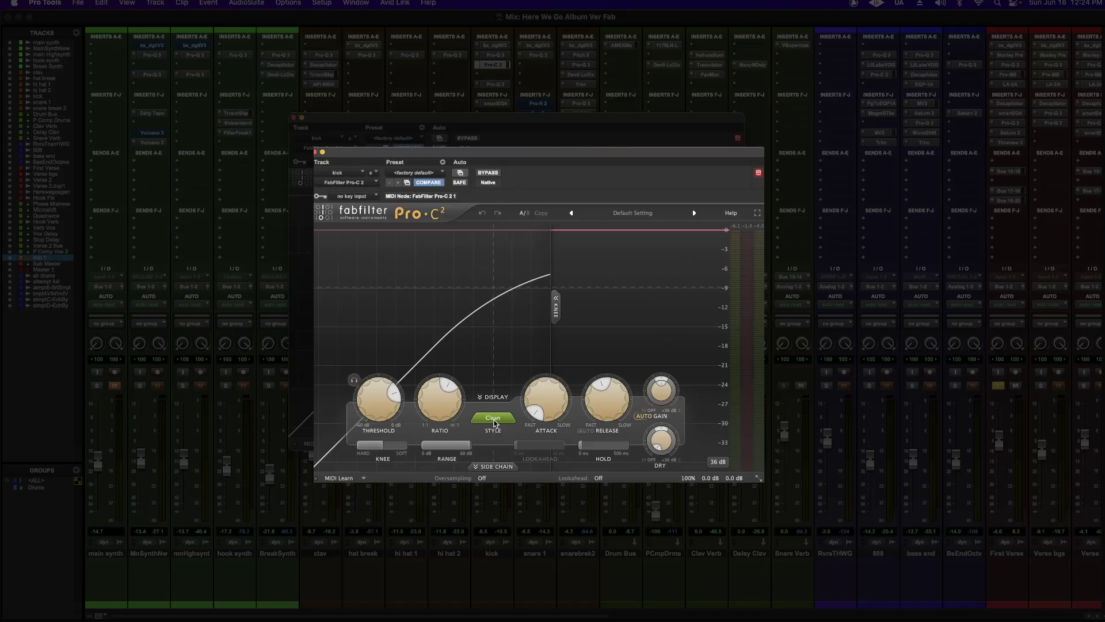
Step: View the compression styles of the Pro-C 2 compressor on the kick track, keeping Clean selected
left_click(494, 419)
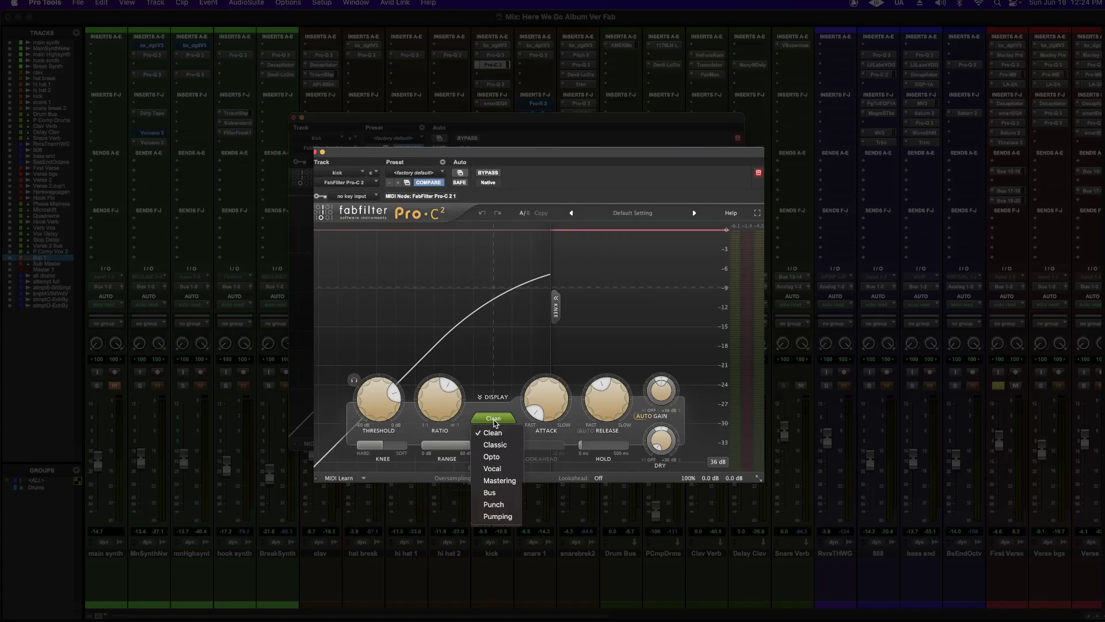
left_click(495, 424)
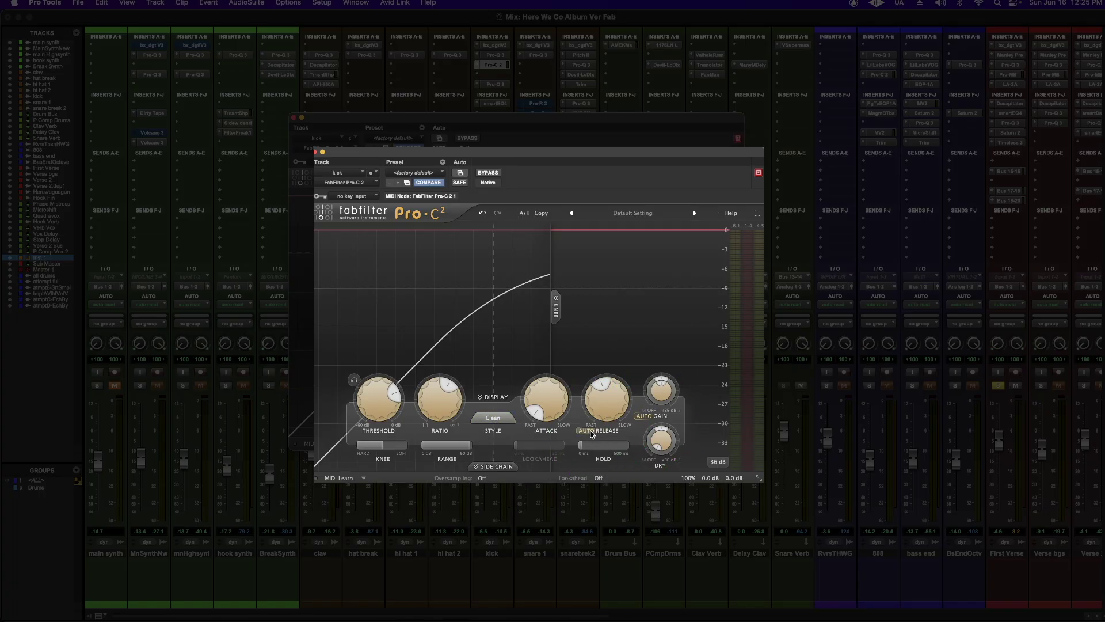
Step: Lower the compressor's ratio to 1.15:1 and reset it to its default of 4.00:1
left_click_drag(447, 380, 447, 397)
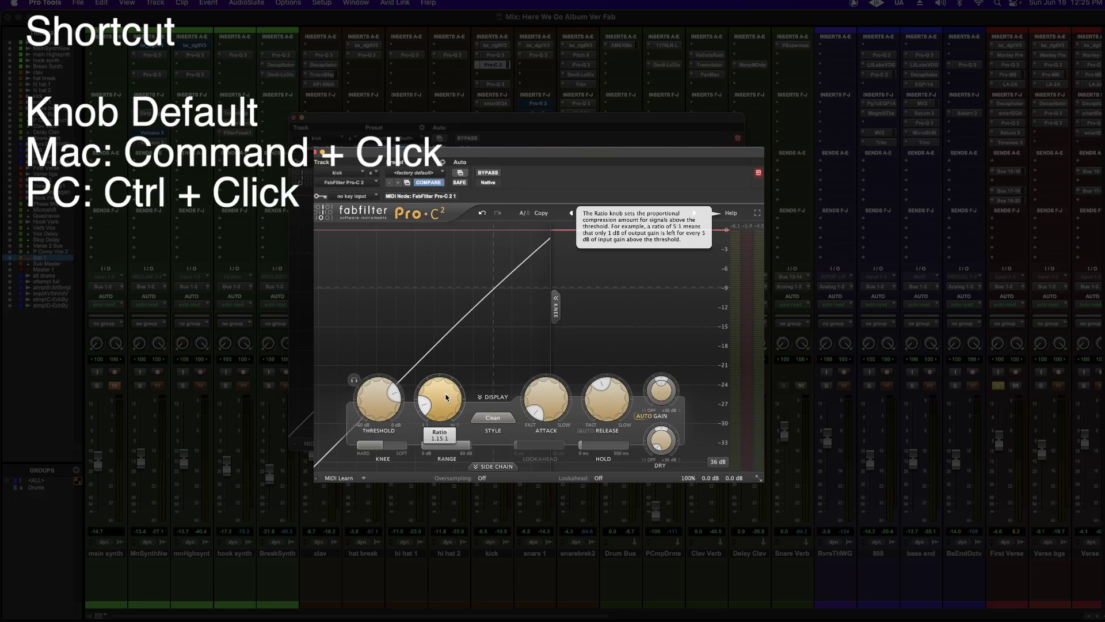
left_click(446, 397, "super")
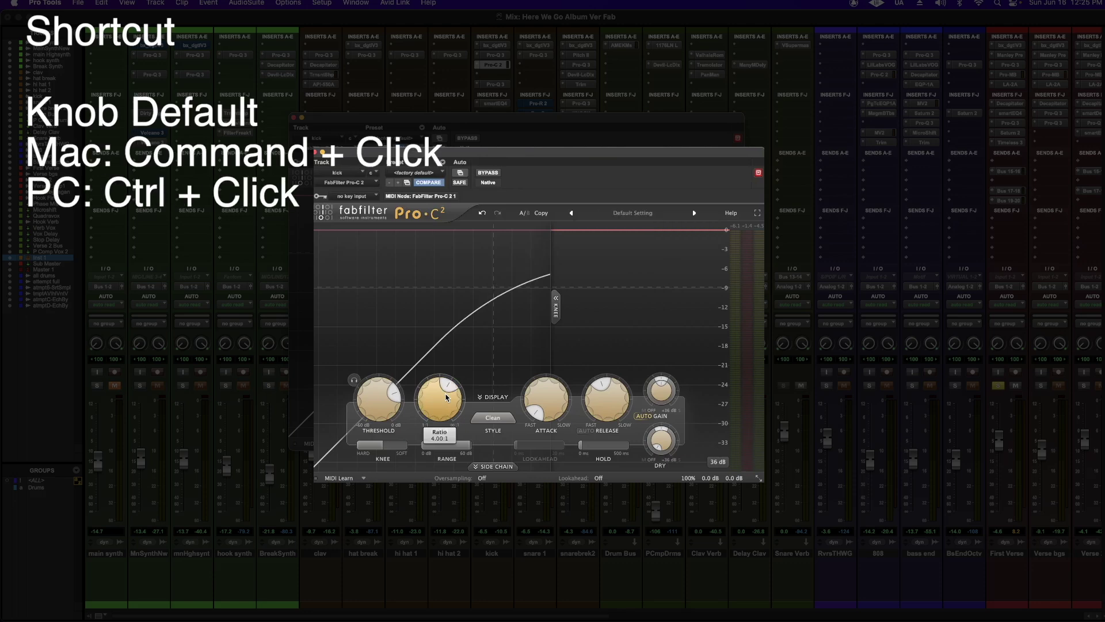
Step: Review the compressor's Hold control and expand the side chain section of Pro-C 2
mouse_move(582, 446)
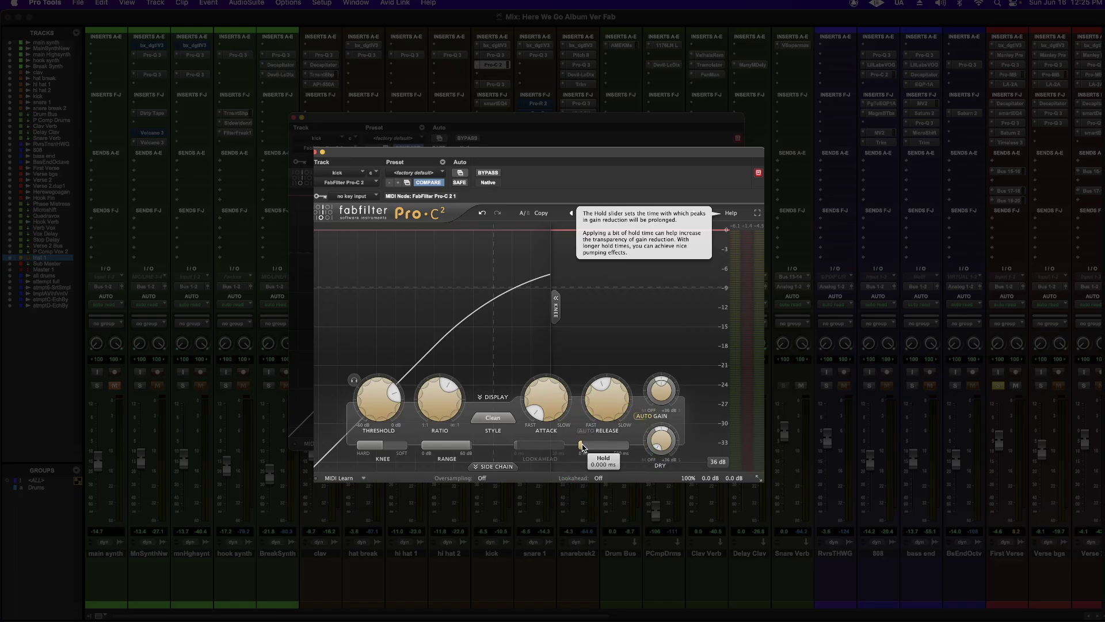
left_click(492, 465)
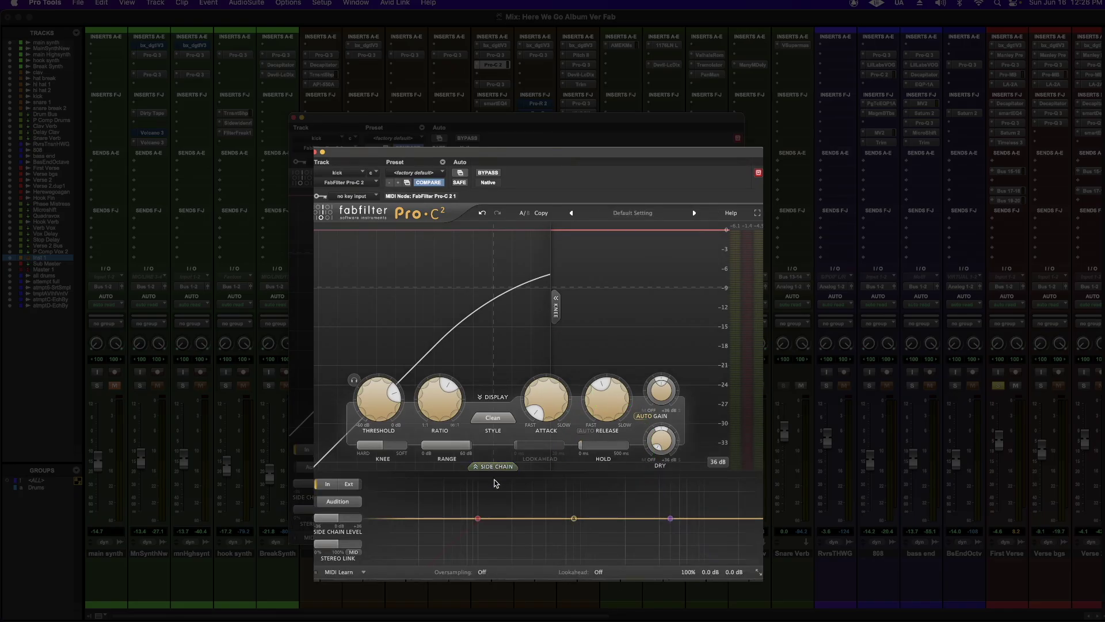
mouse_move(481, 525)
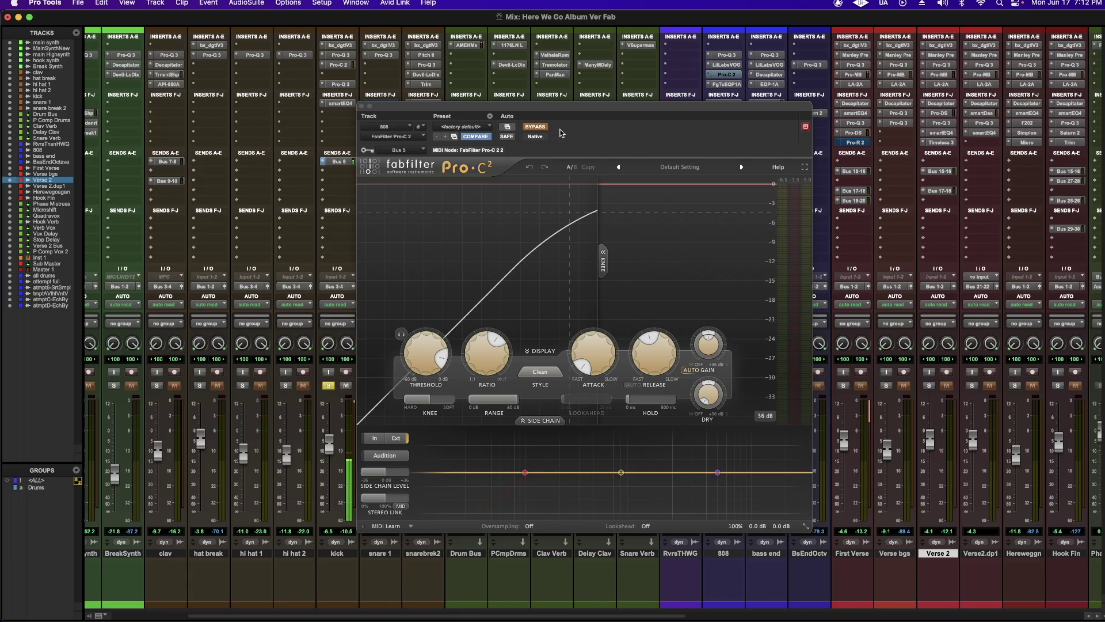
Step: Enable the bypassed Pro-C 2 on the 808 track and lower its threshold to around -9 dB during playback
left_click(535, 128)
mouse_move(421, 345)
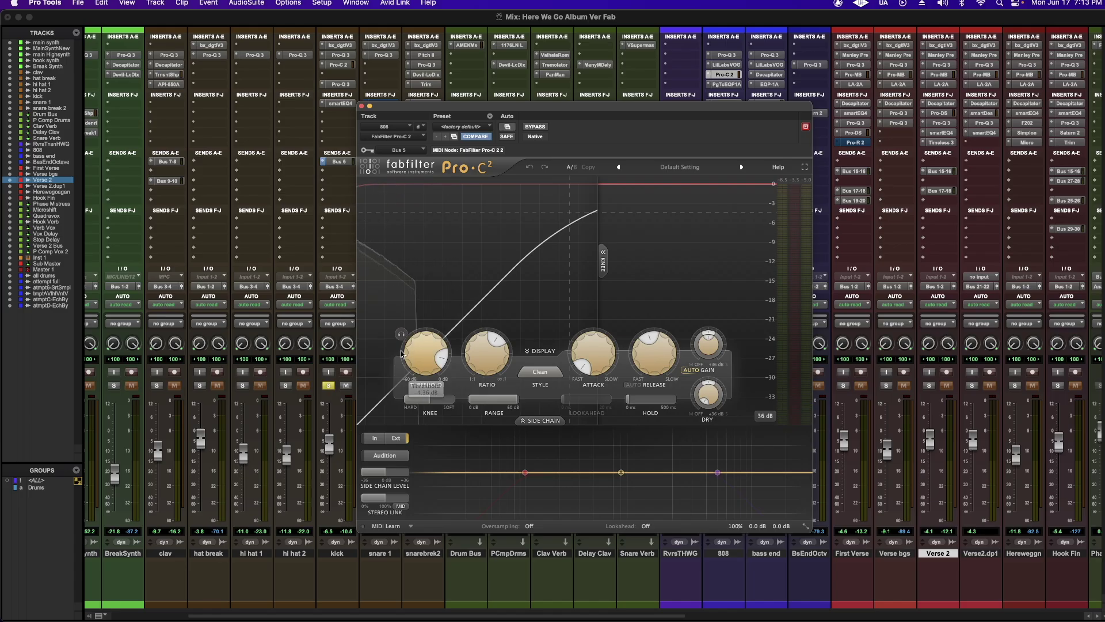
left_click_drag(416, 352, 421, 383)
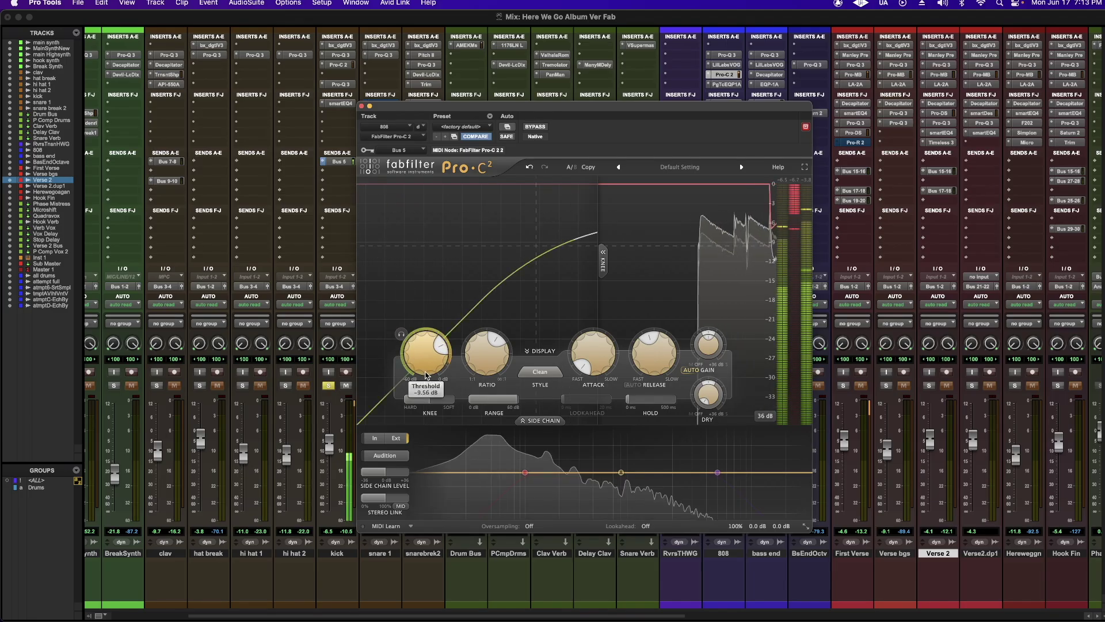
scroll(415, 358, "down", 3)
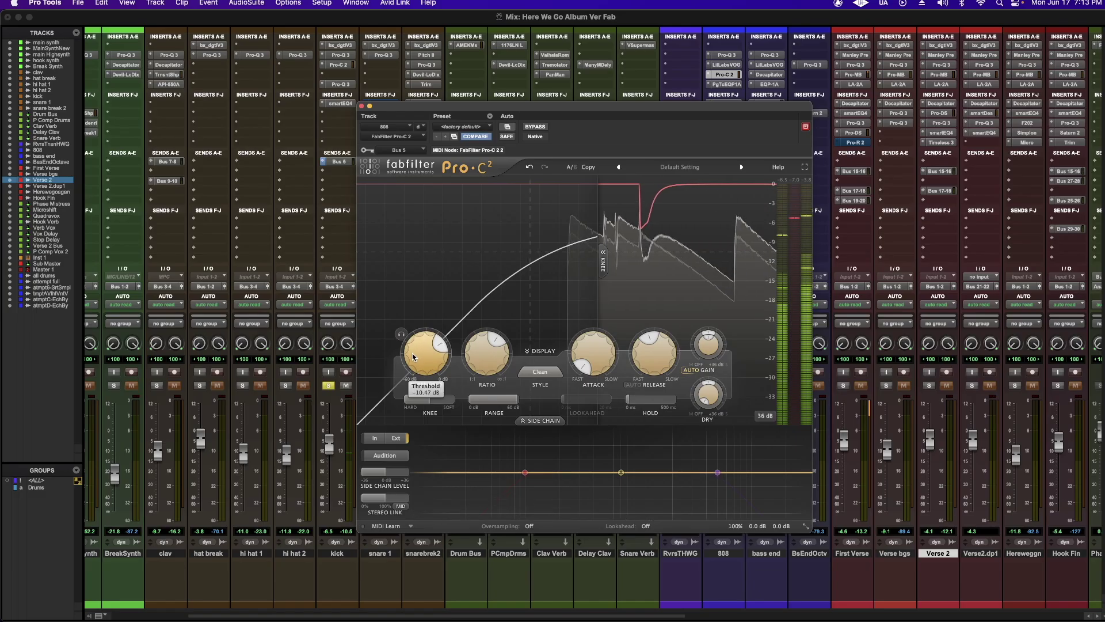
scroll(413, 351, "up", 4)
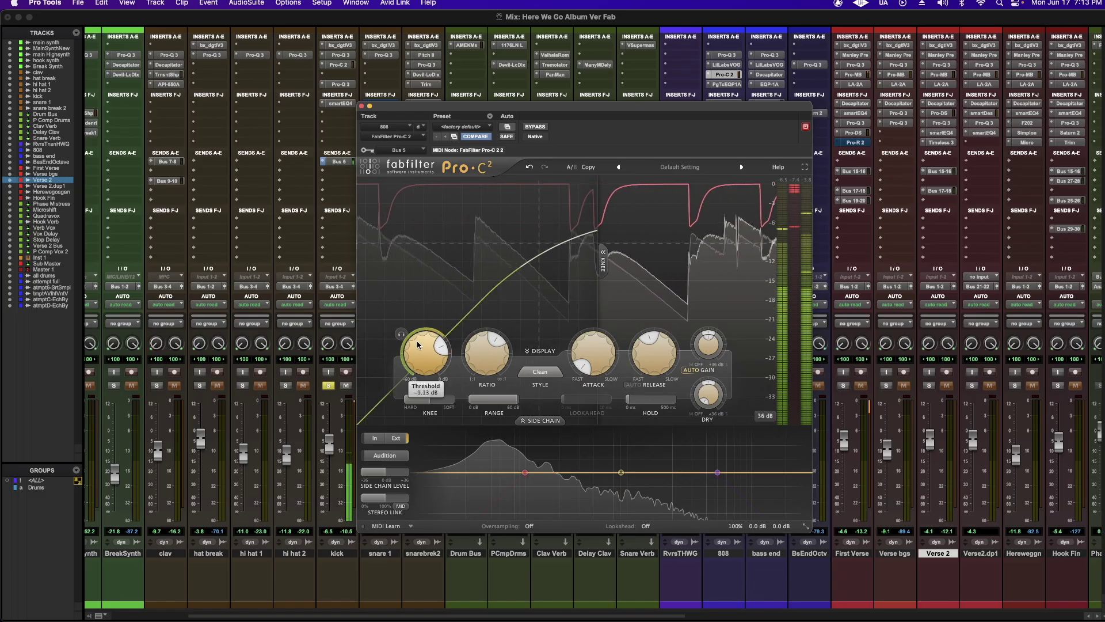
scroll(418, 345, "down", 1)
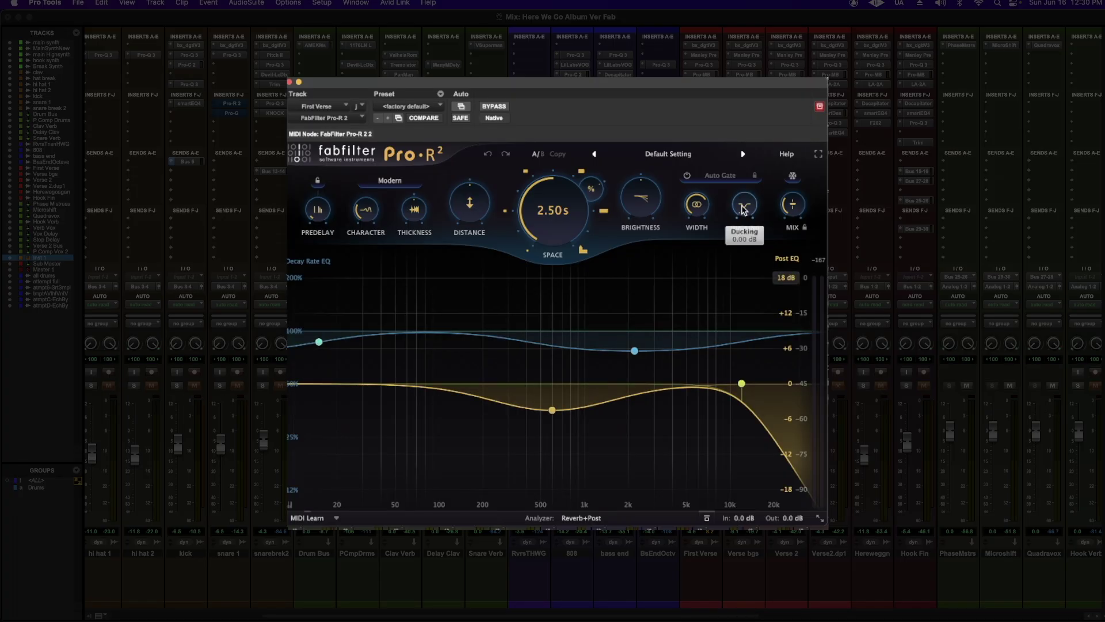
Step: Review the help for the Ducking, Character, Thickness, Distance and Brightness controls of Pro-R 2 on the First Verse track
mouse_move(744, 210)
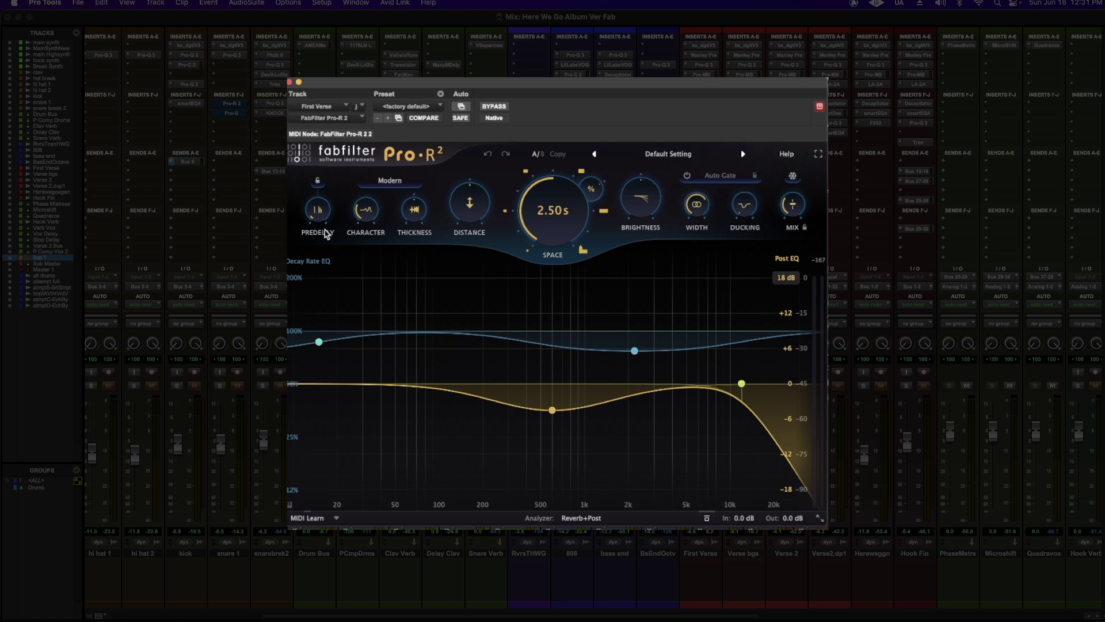
mouse_move(366, 223)
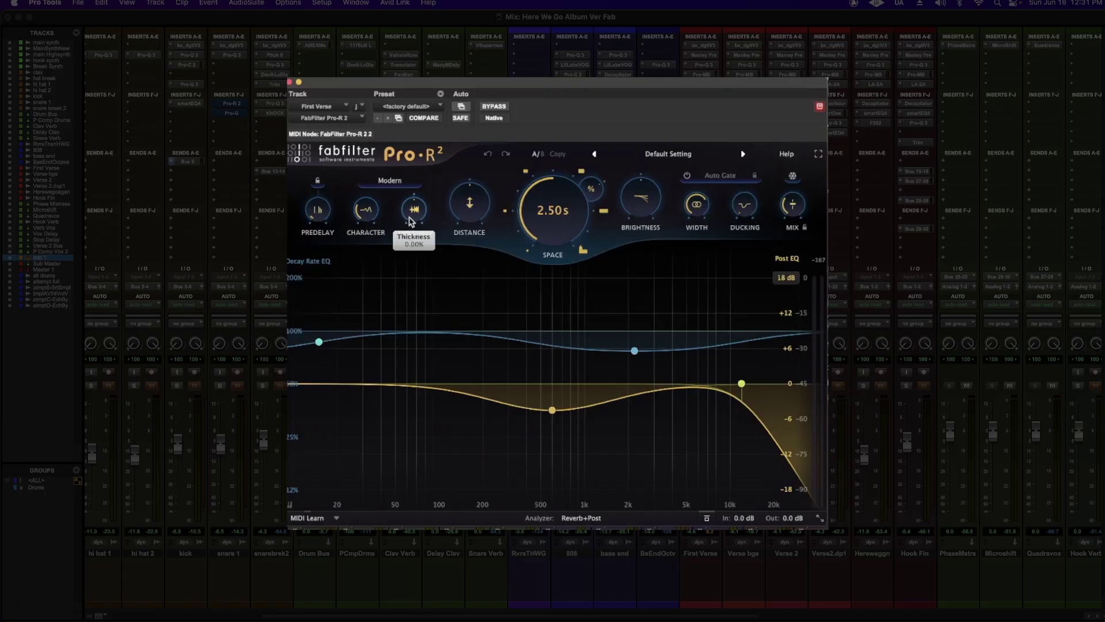
mouse_move(470, 217)
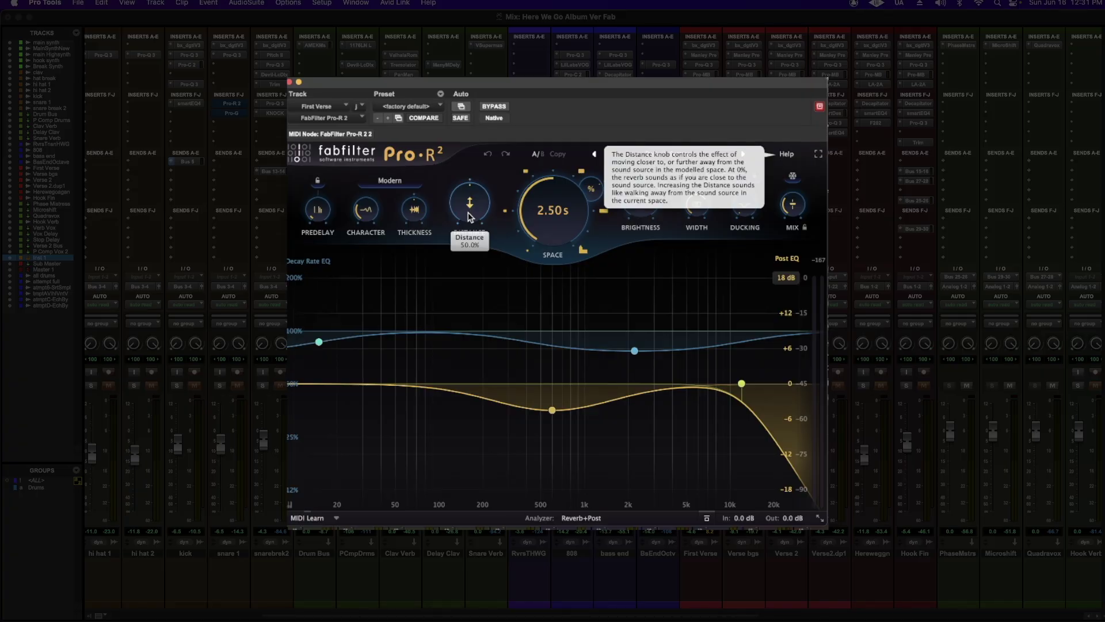
mouse_move(636, 211)
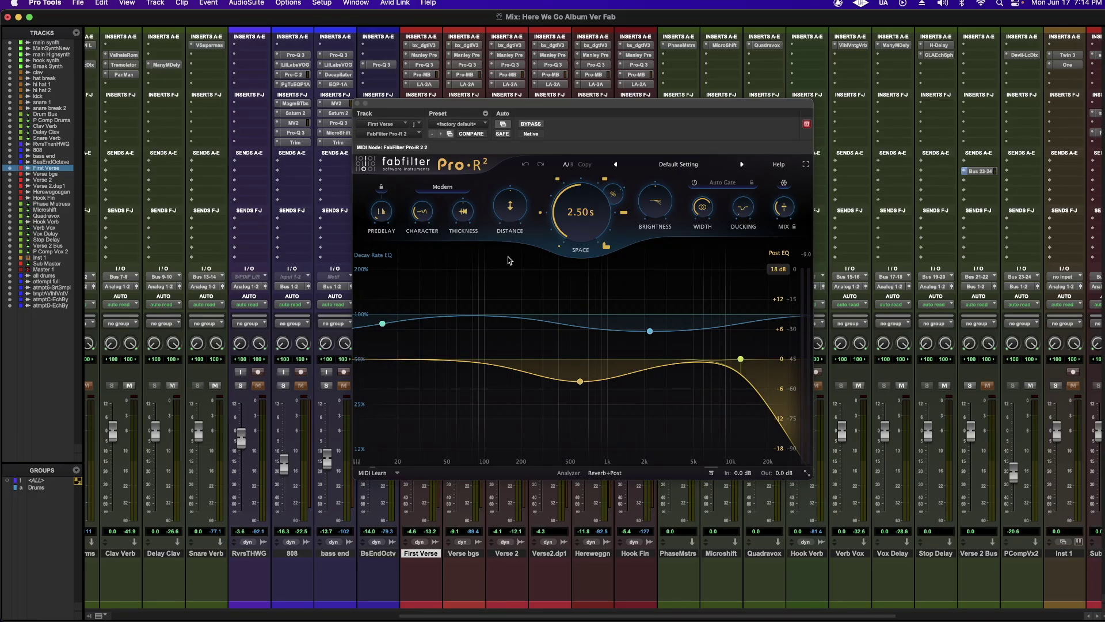
Step: Play the First Verse vocal through the Pro-R 2 reverb, stop playback and check the Ducking control
key("space")
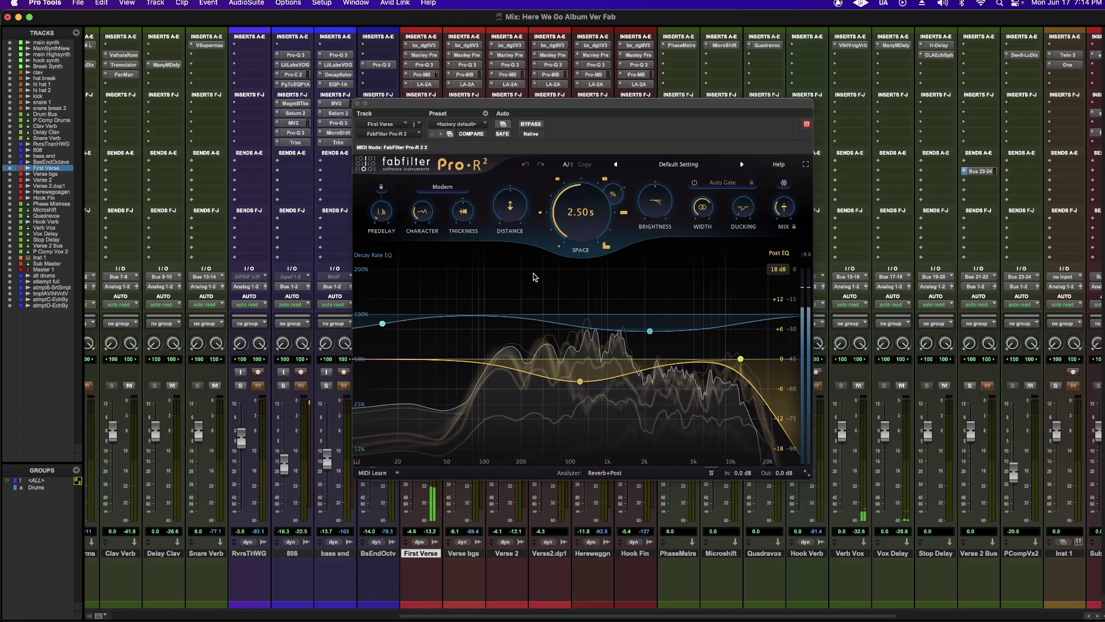
mouse_move(401, 310)
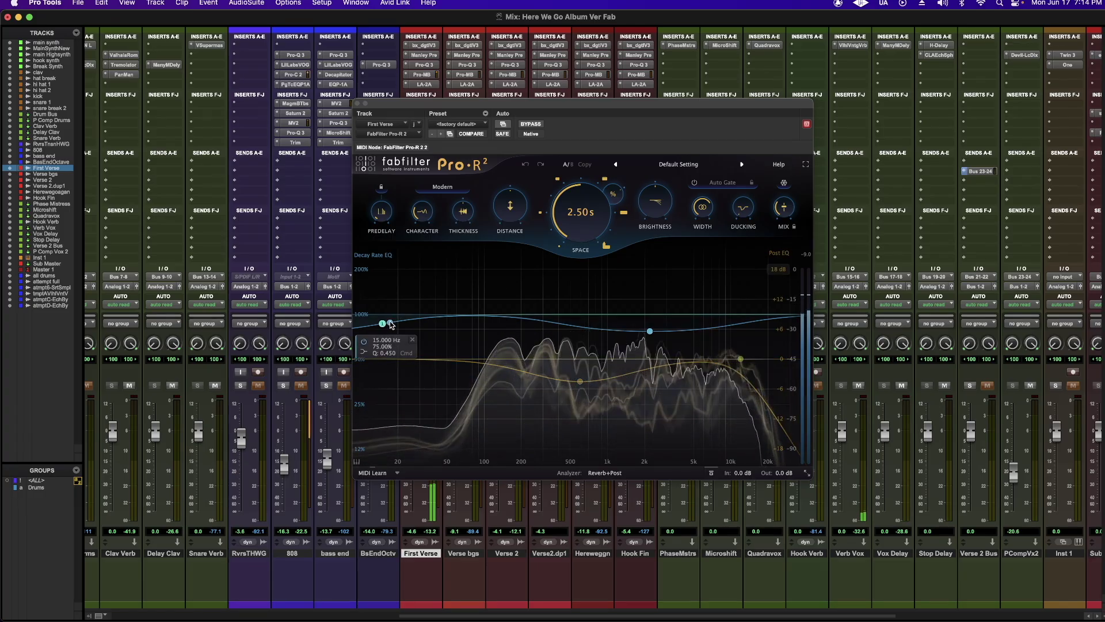
key("space")
mouse_move(742, 216)
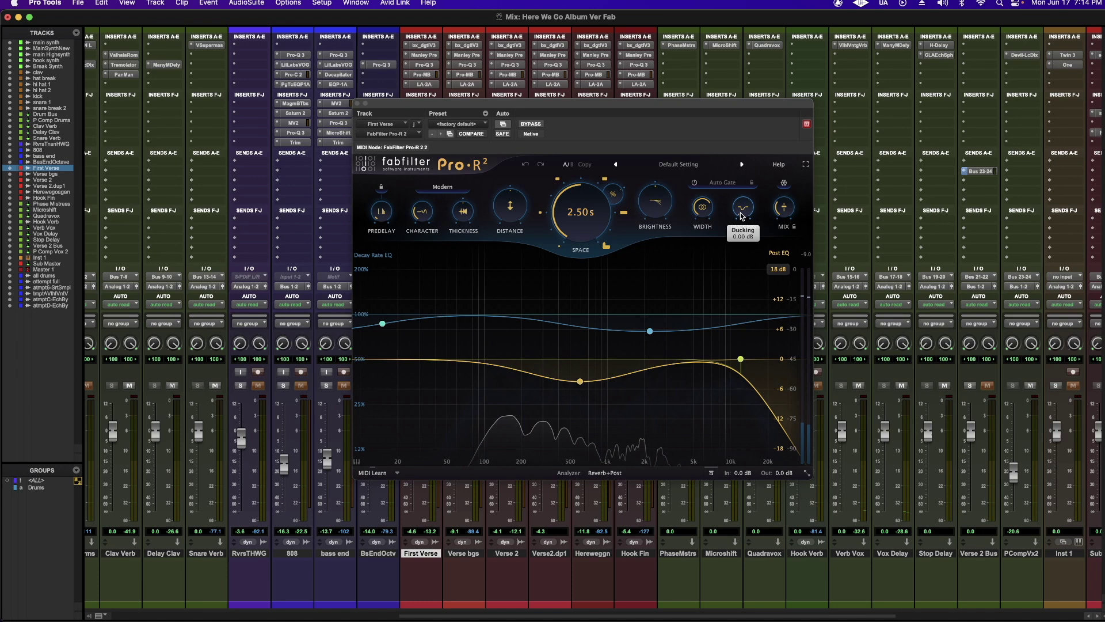
Step: Add a Decay Rate EQ band at about 203 Hz and 70%, then raise and fine-tune Ducking during playback
left_click(490, 316)
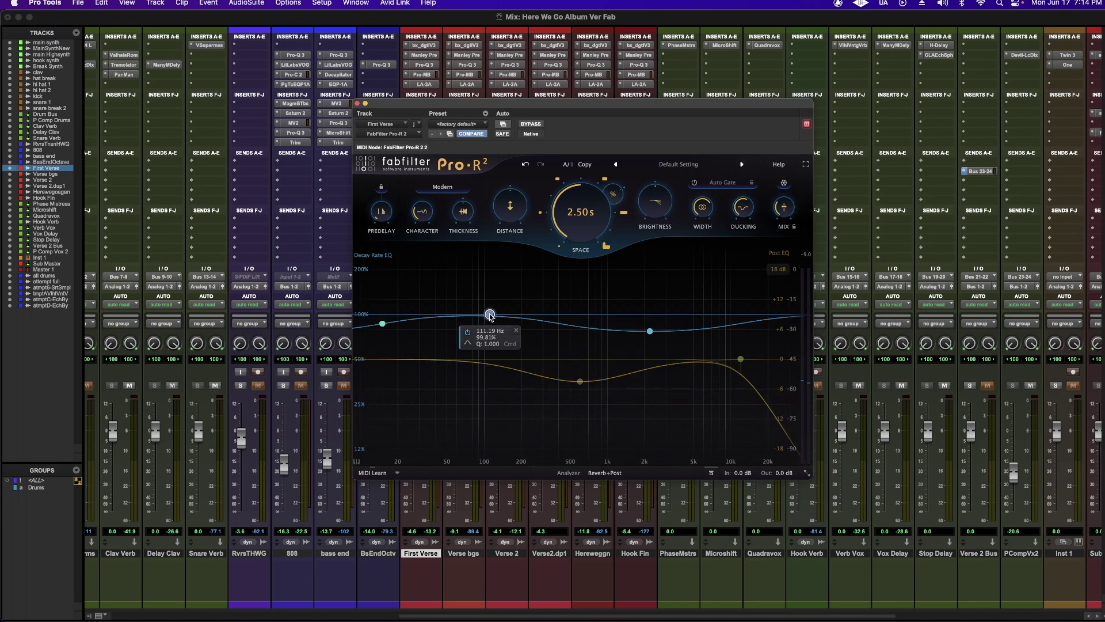
left_click_drag(490, 317, 524, 343)
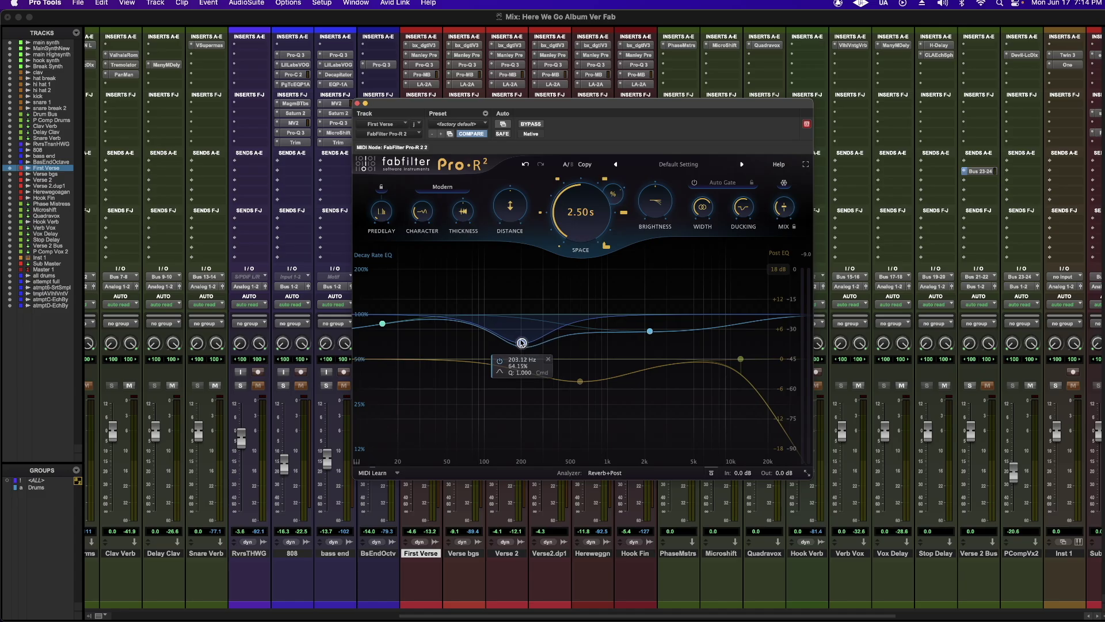
key("space")
left_click_drag(522, 343, 522, 337)
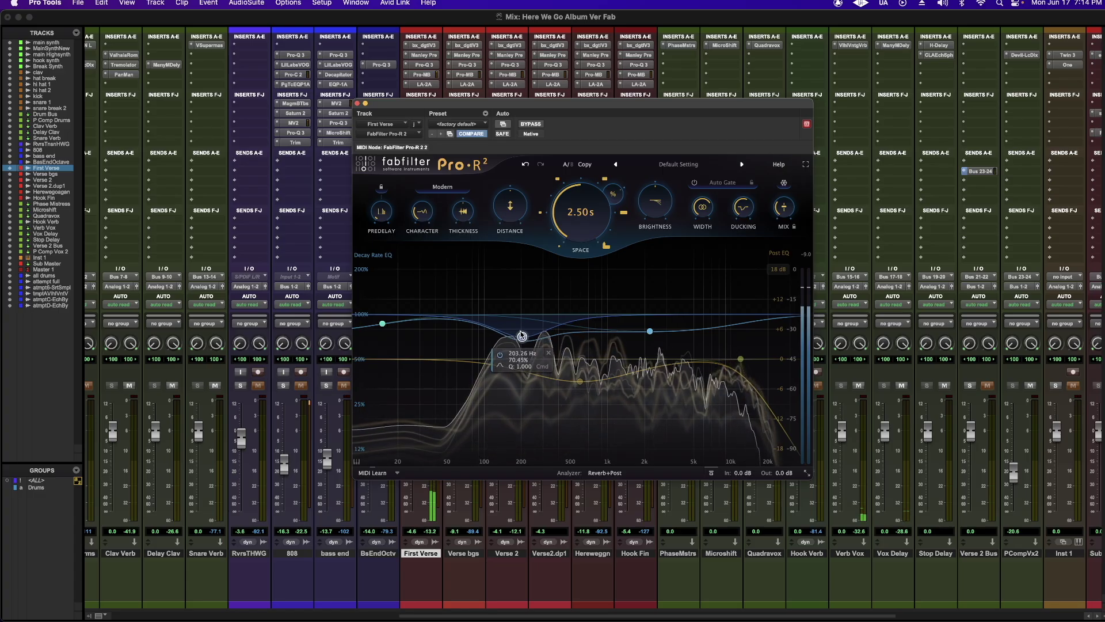
mouse_move(737, 208)
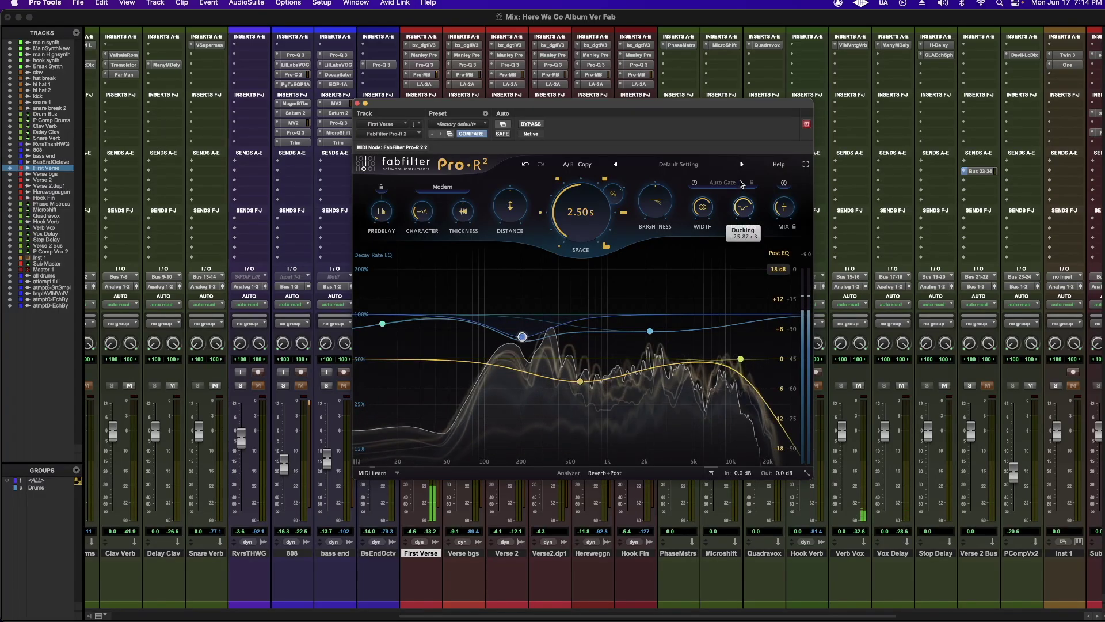
left_click_drag(740, 191, 738, 209)
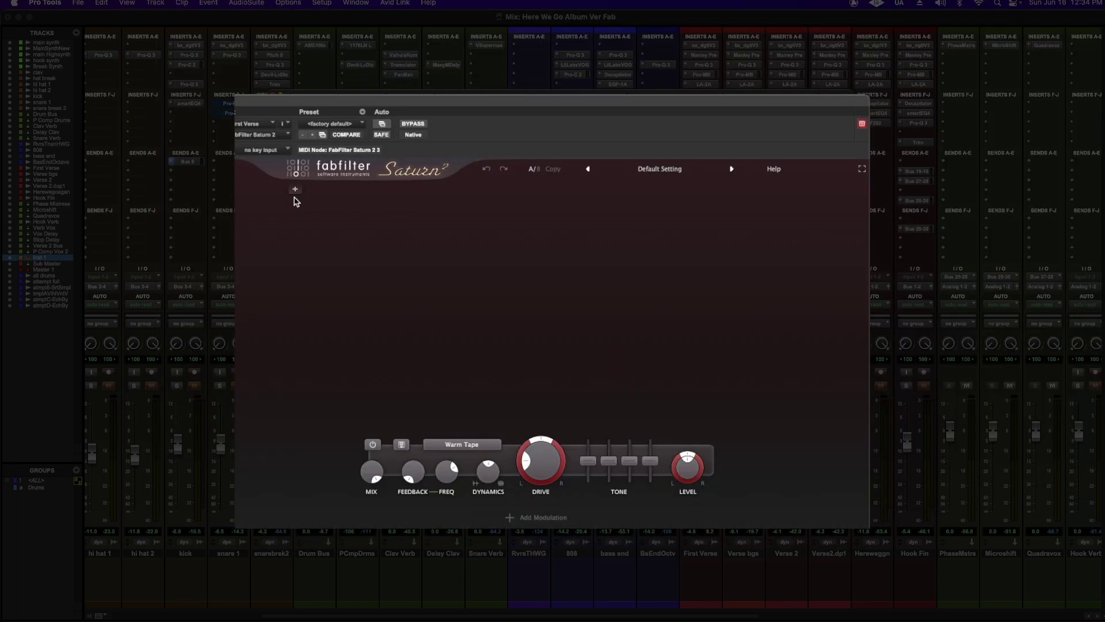
Step: Split the Saturn 2 signal into six bands by adding five crossovers across the spectrum
left_click(295, 190)
left_click(408, 189)
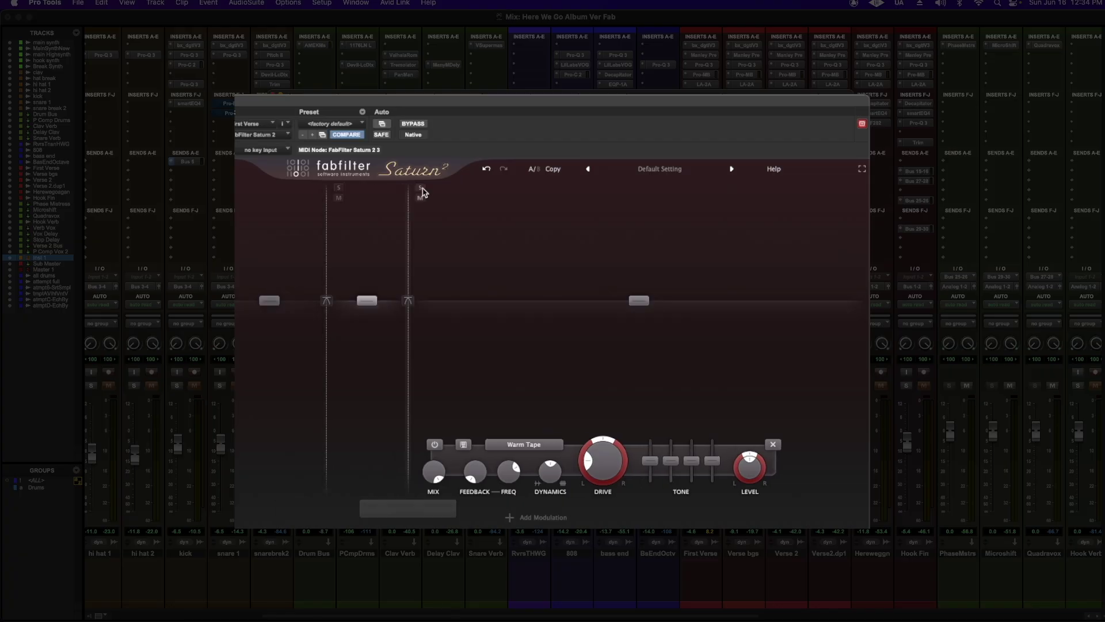
left_click(490, 190)
left_click(572, 190)
left_click(657, 190)
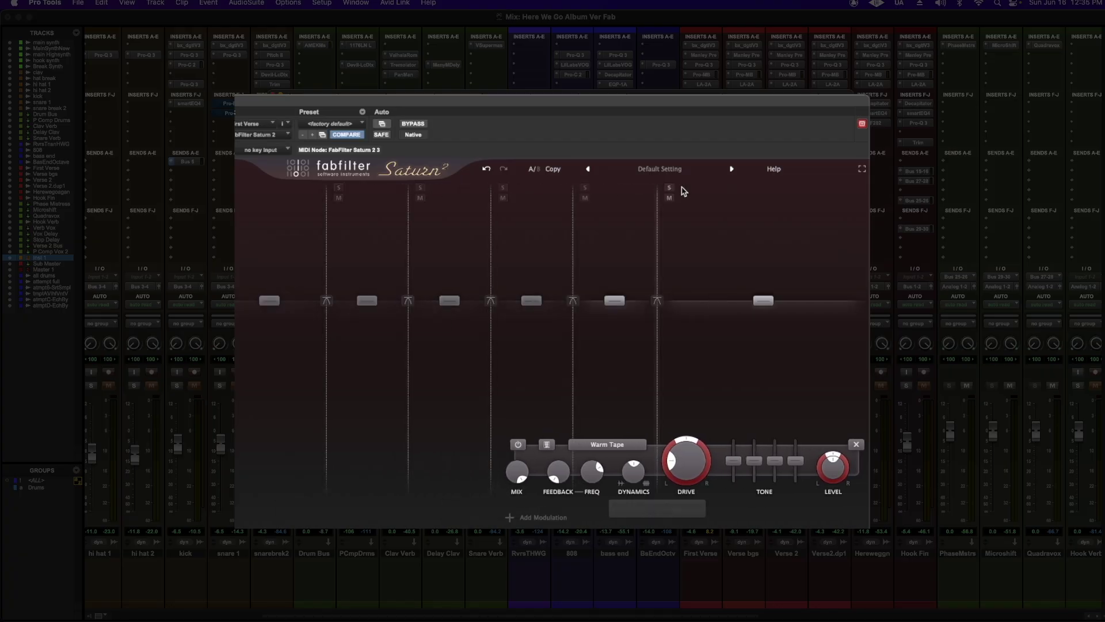
left_click(408, 301)
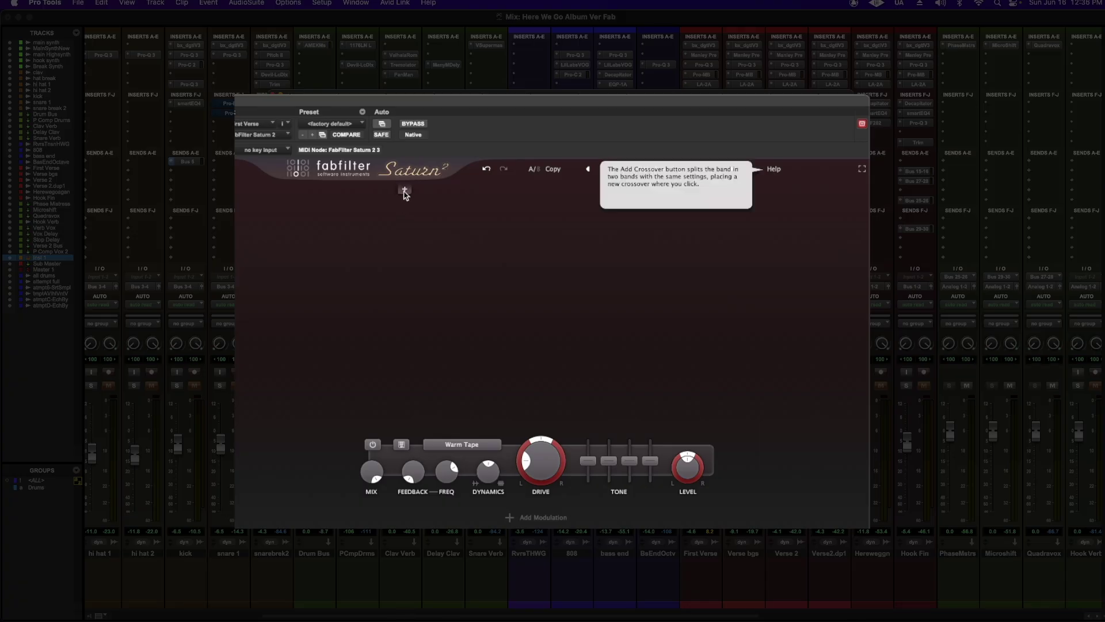
Step: Add a single crossover in Saturn 2, move it to about 122.57 Hz and select the upper band to view its controls
left_click(405, 192)
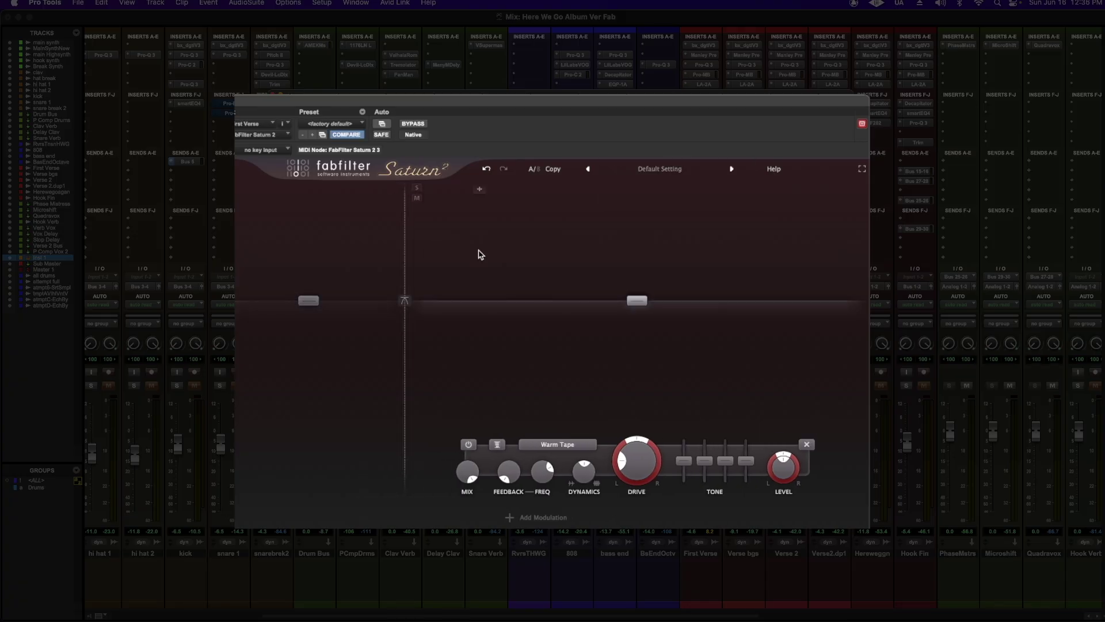
left_click(286, 369)
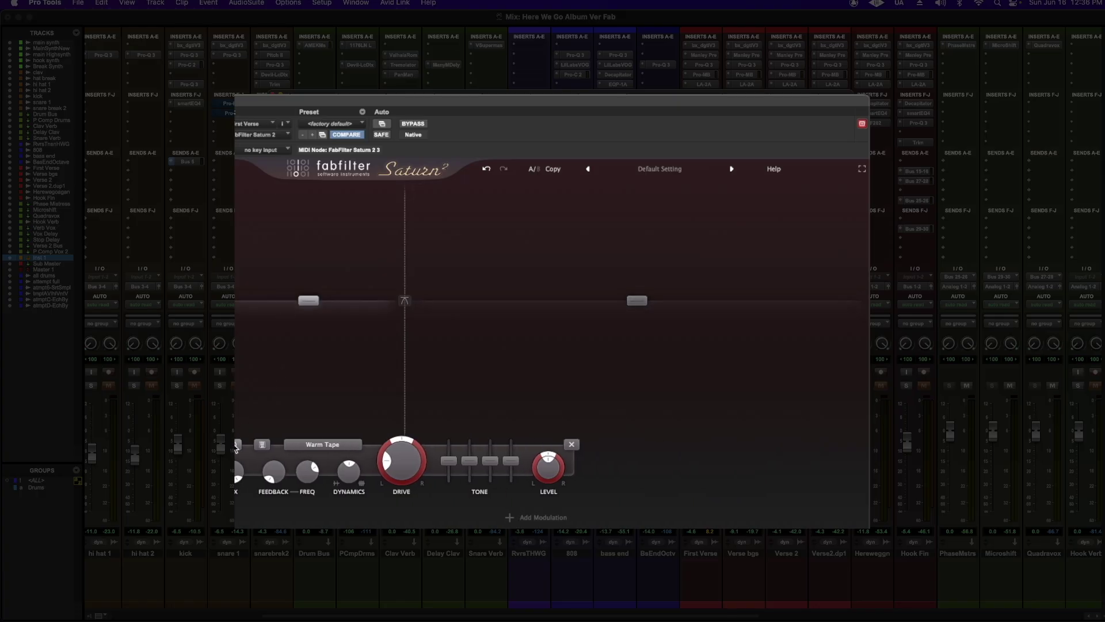
left_click_drag(404, 270, 419, 269)
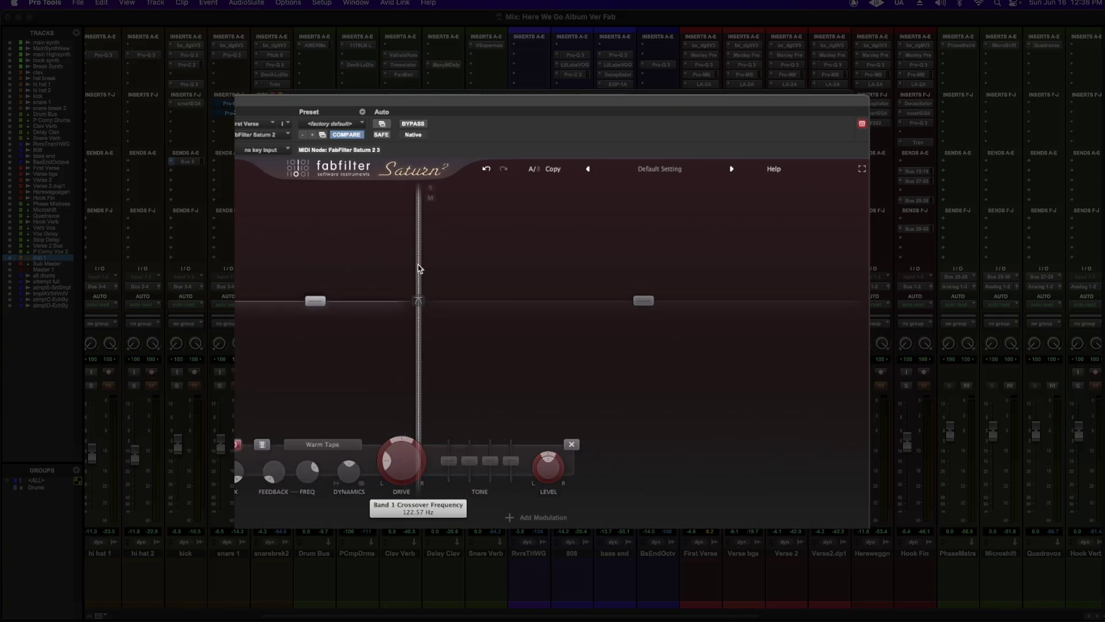
left_click(542, 266)
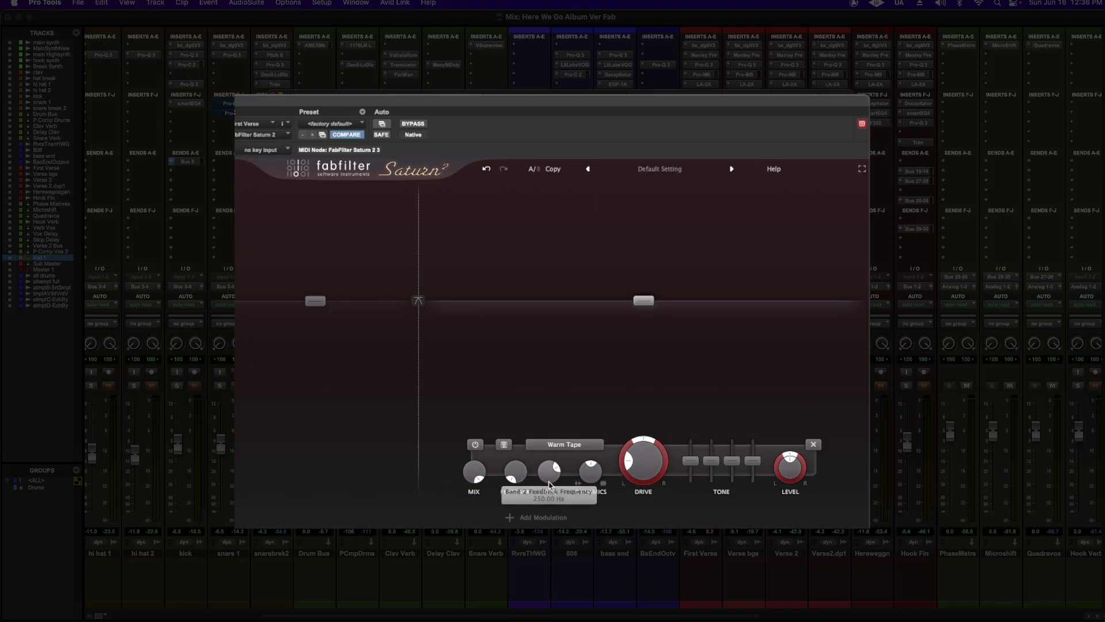
mouse_move(593, 481)
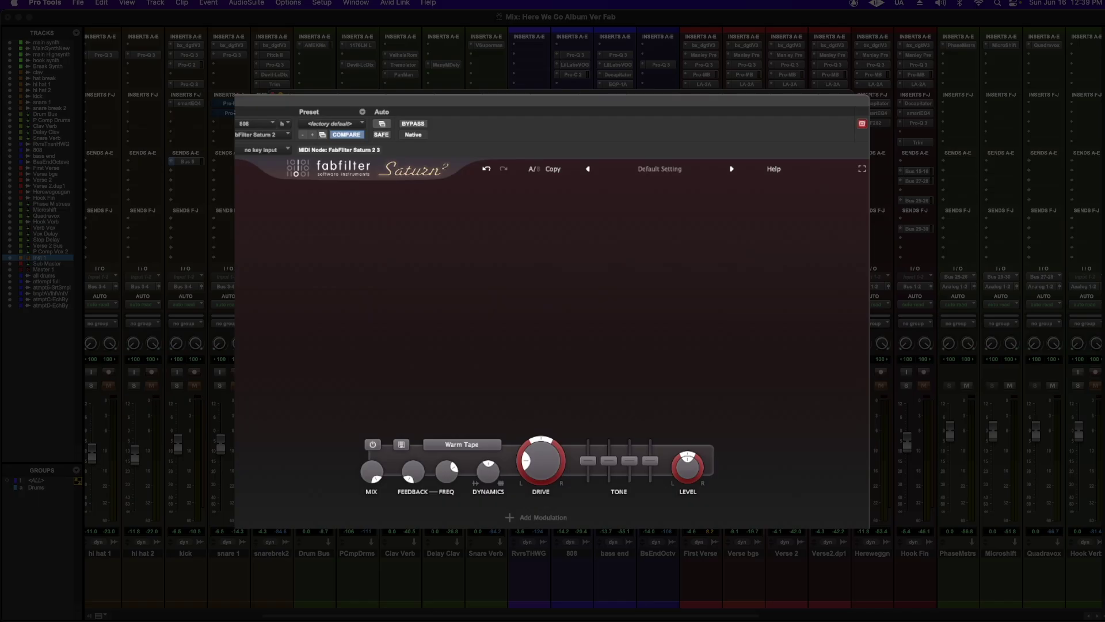
Step: Add an envelope generator to Saturn 2 on the 808 track and assign it to modulate Drive
left_click(538, 517)
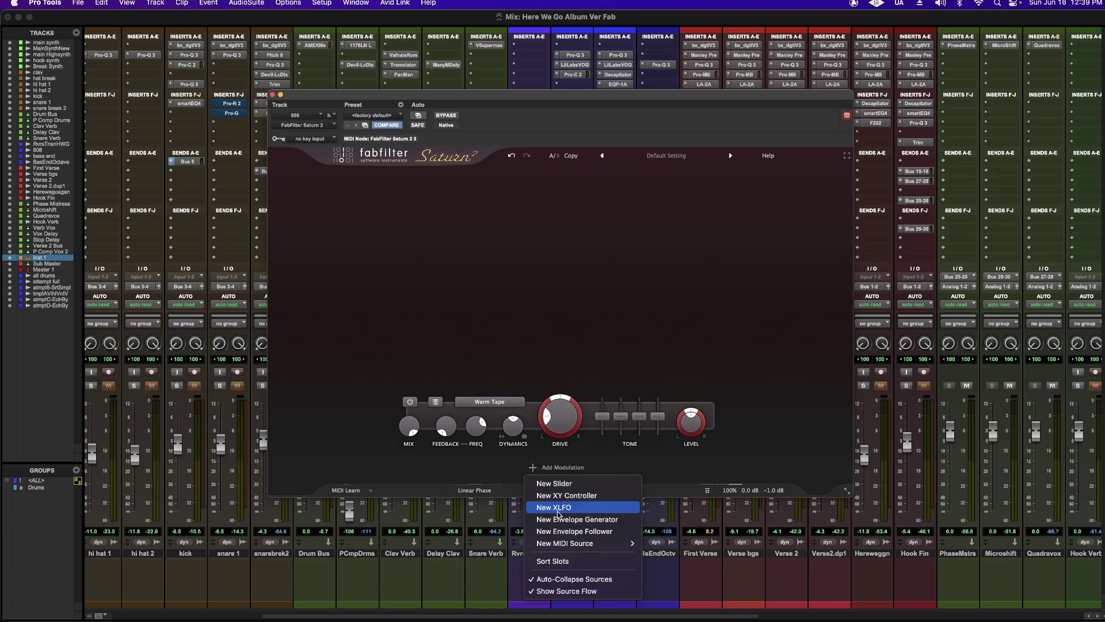
left_click(558, 518)
left_click_drag(466, 401, 561, 346)
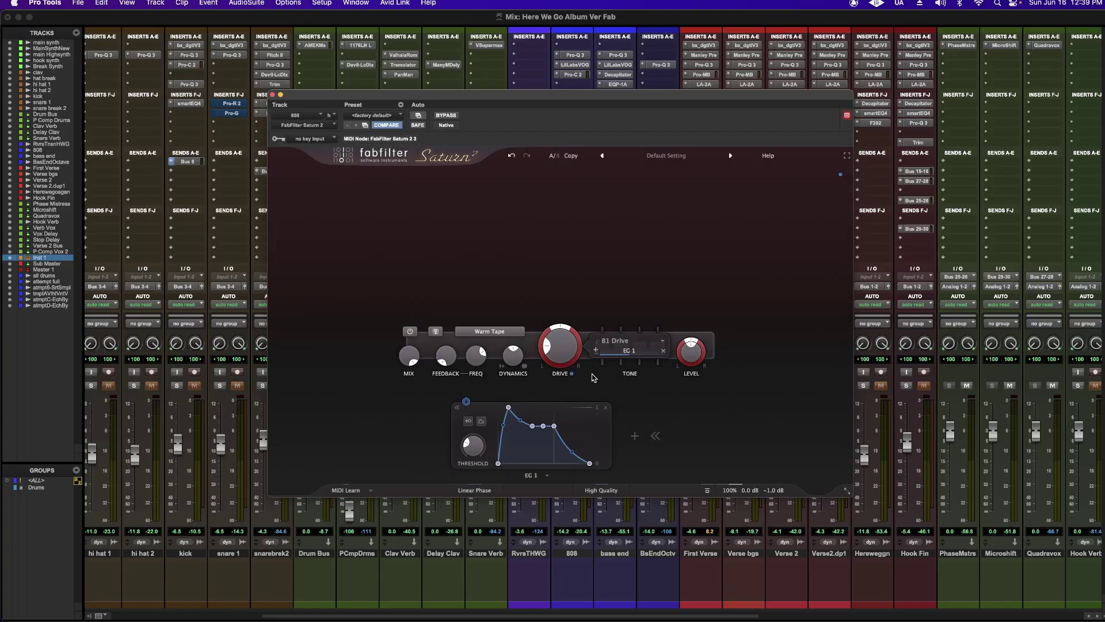
Step: Adjust the level of the envelope generator's Drive modulation while the 808 plays
key("space")
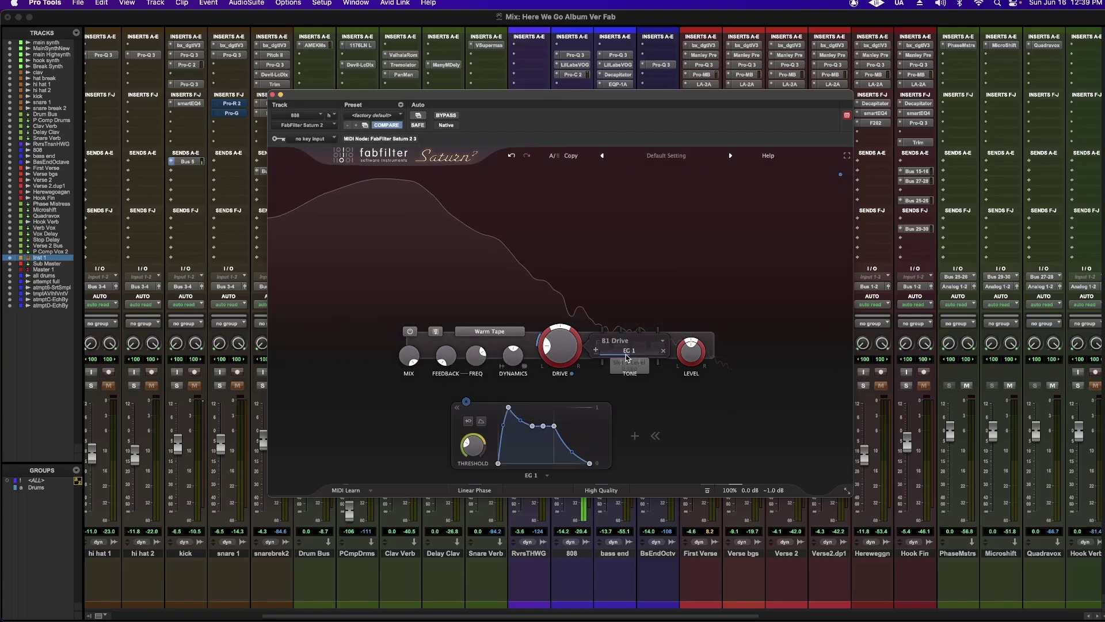
mouse_move(629, 354)
left_mouse_down()
mouse_move(656, 357)
mouse_move(639, 361)
left_mouse_up()
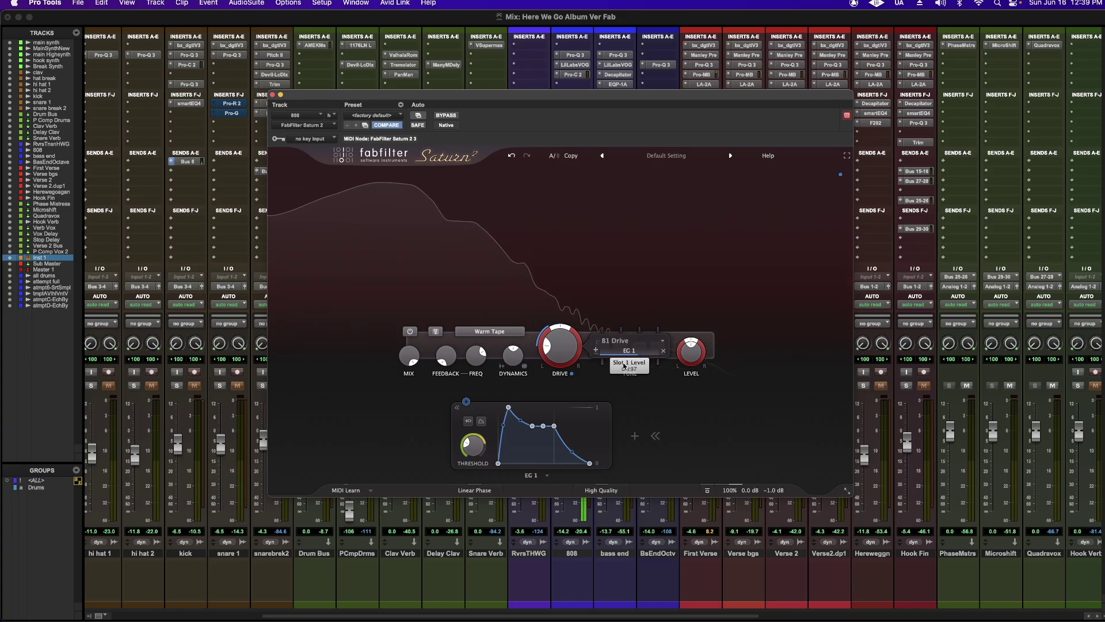
key("space")
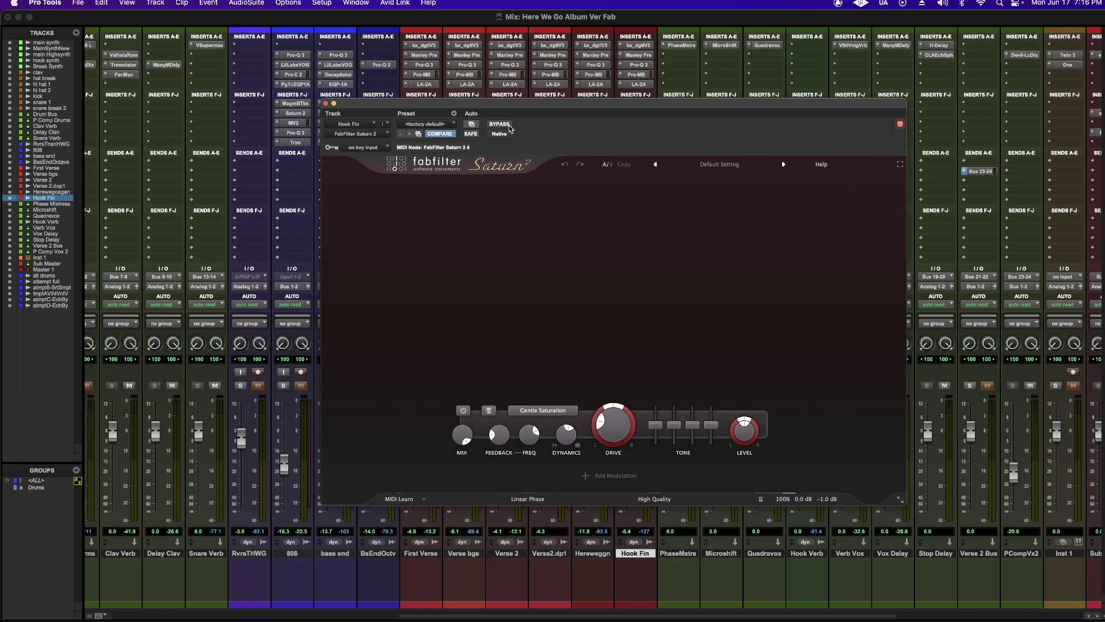
Step: Bypass Saturn 2 on the Hook Fin track, start playback and change the saturation style to Broken Tube
left_click(502, 126)
key("space")
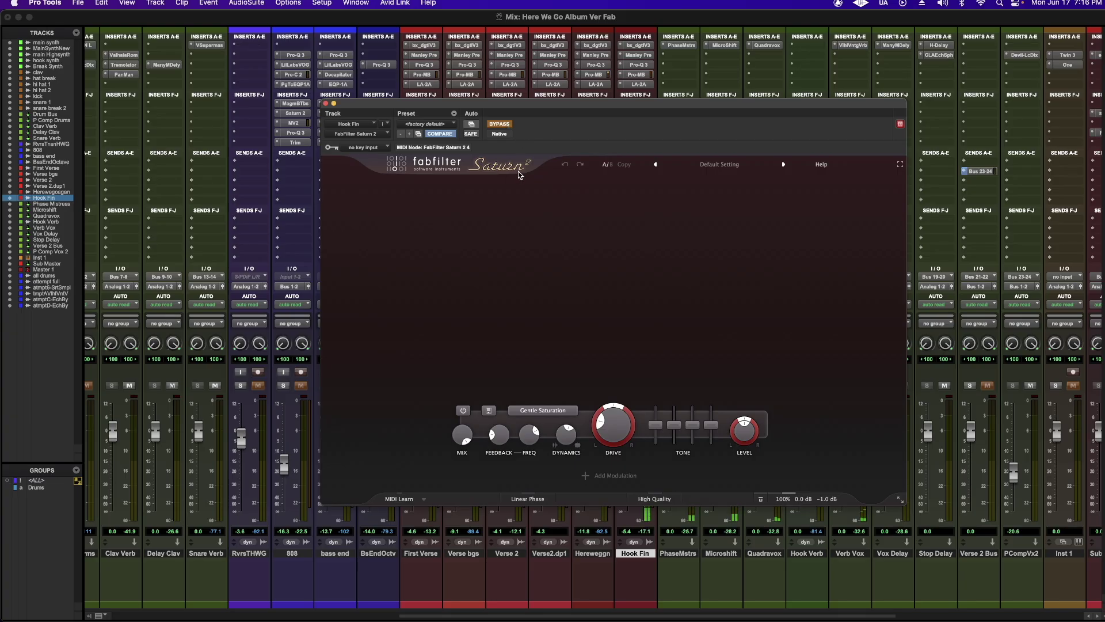
scroll(543, 410, "down", 1)
mouse_move(607, 431)
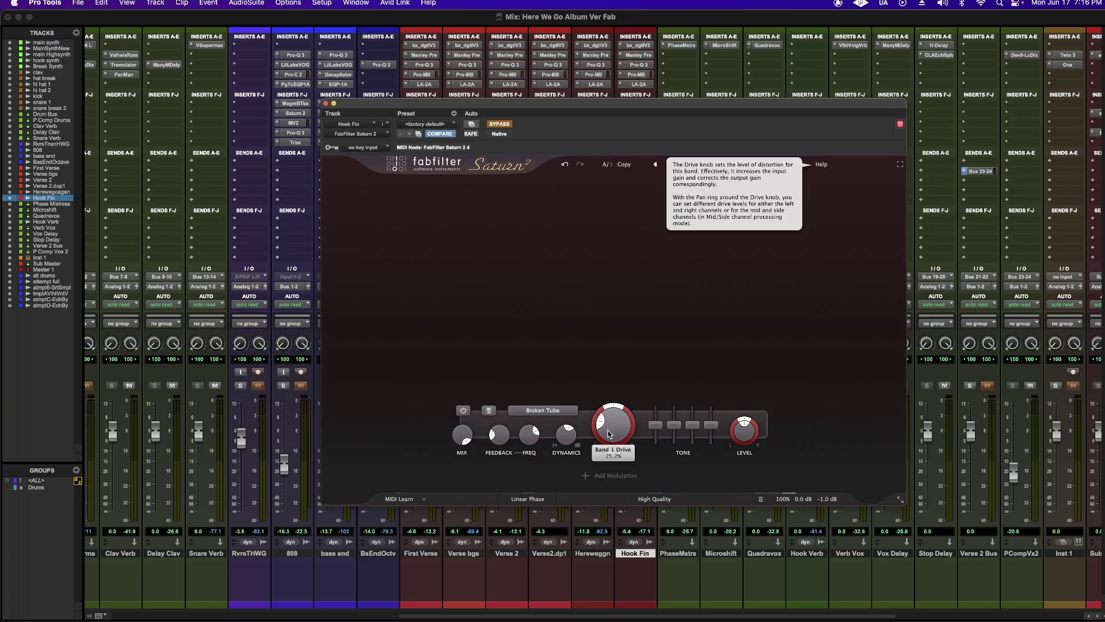
Step: Take Saturn 2 on the Hook Fin track out of bypass and raise the band's Drive to about 63%
left_click_drag(609, 433, 593, 388)
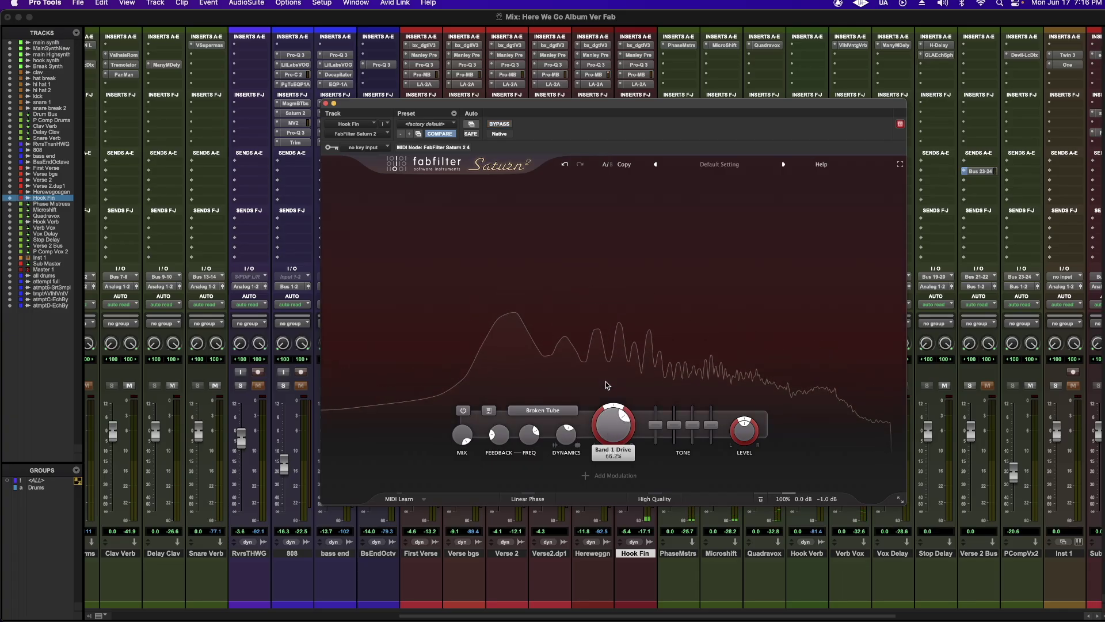
scroll(606, 430, "down", 2)
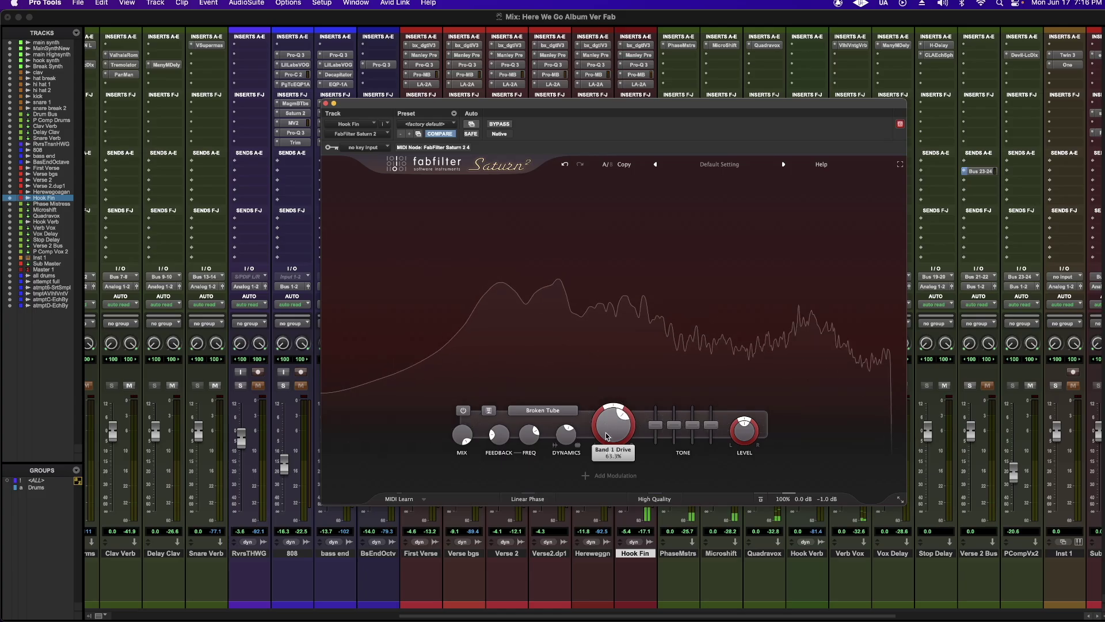
Step: Change Saturn 2's saturation style to Gentle Saturation and lower the band's Drive
left_click(543, 409)
mouse_move(543, 458)
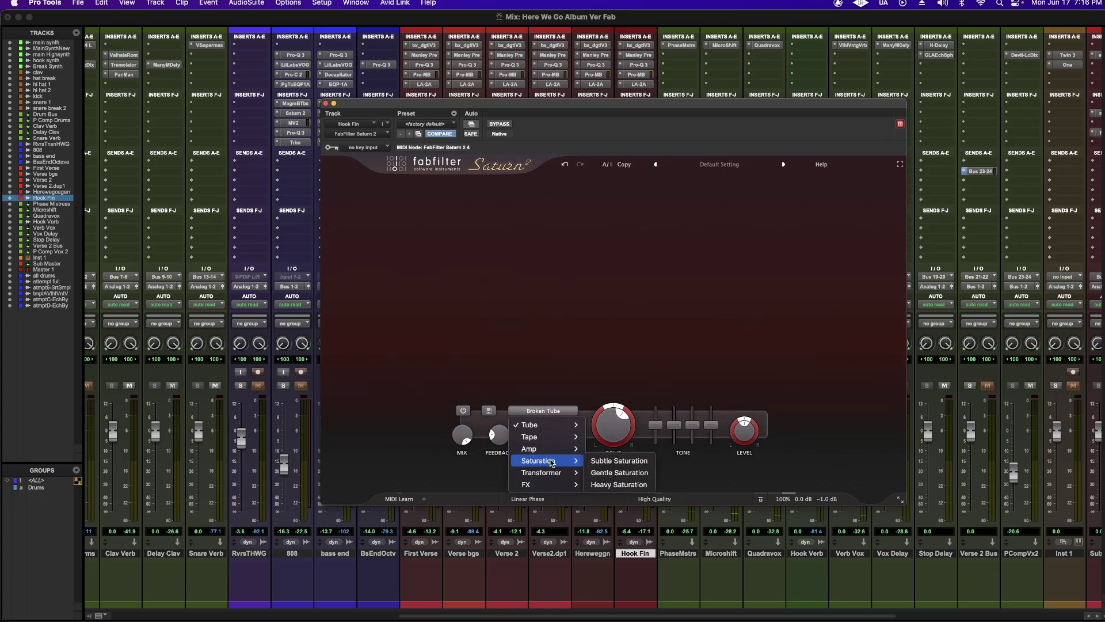
left_click(607, 472)
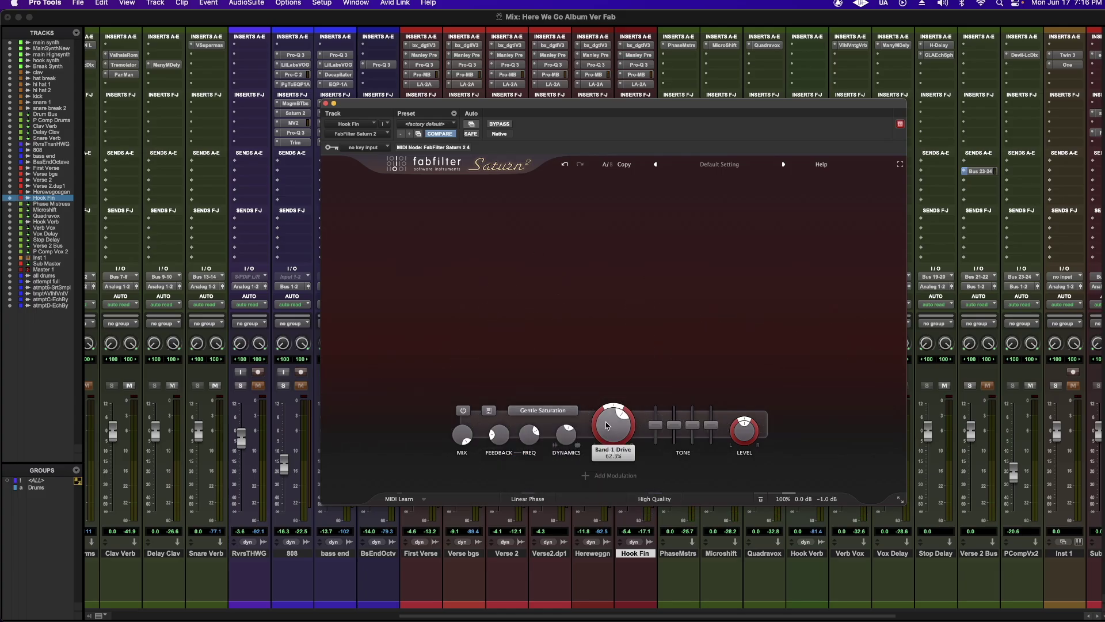
left_click_drag(603, 415, 609, 442)
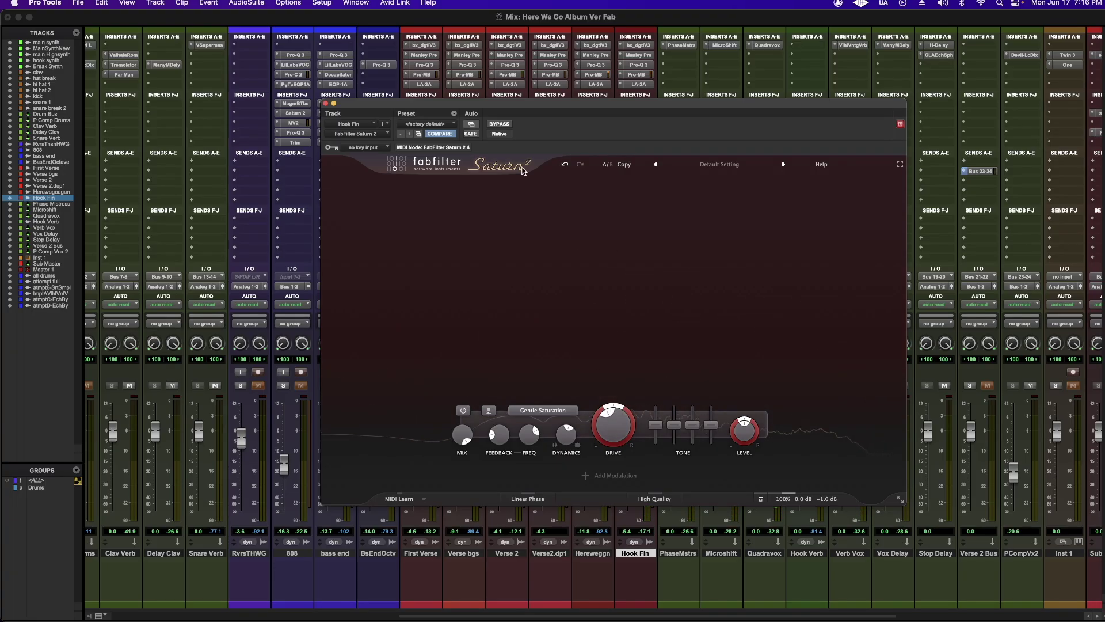
Step: Compare the playing Hook Fin vocal with Saturn 2 bypassed and active, and close the plug-in window
left_click(499, 125)
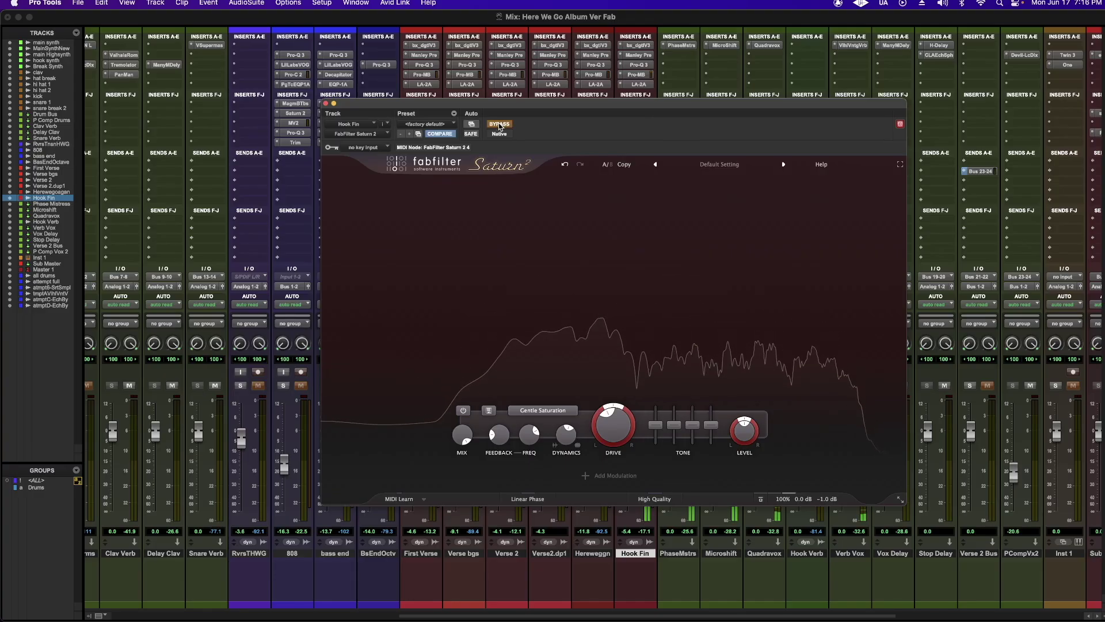
left_click(499, 125)
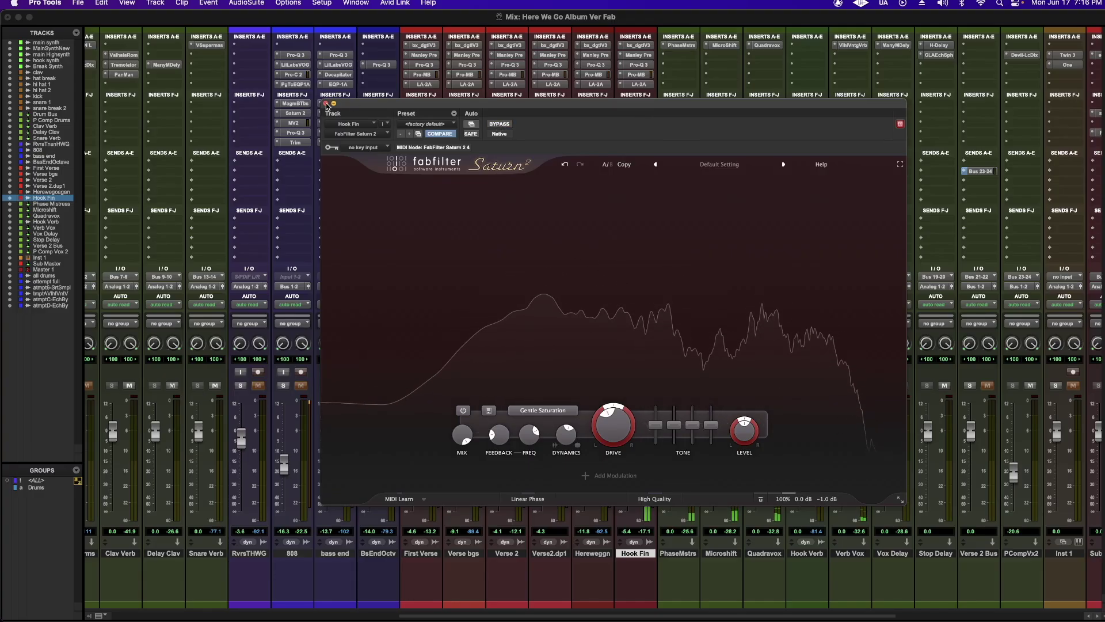
left_click(326, 105)
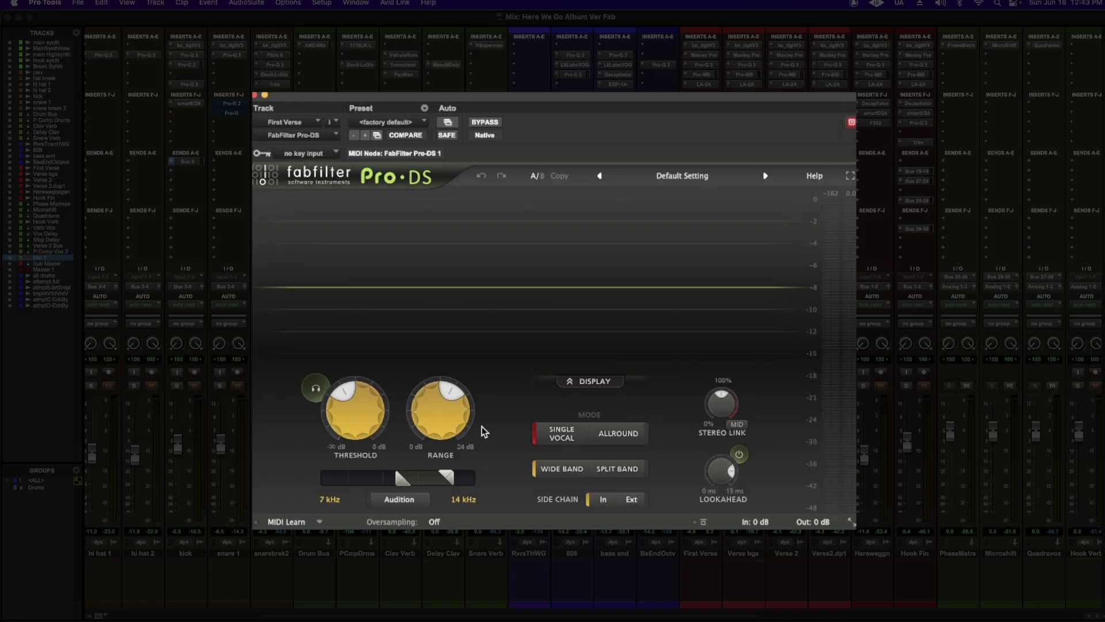
Step: Examine Pro-DS's Threshold, Wide Band and Split Band processing, Side Chain and Lookahead controls on the First Verse track
mouse_move(364, 429)
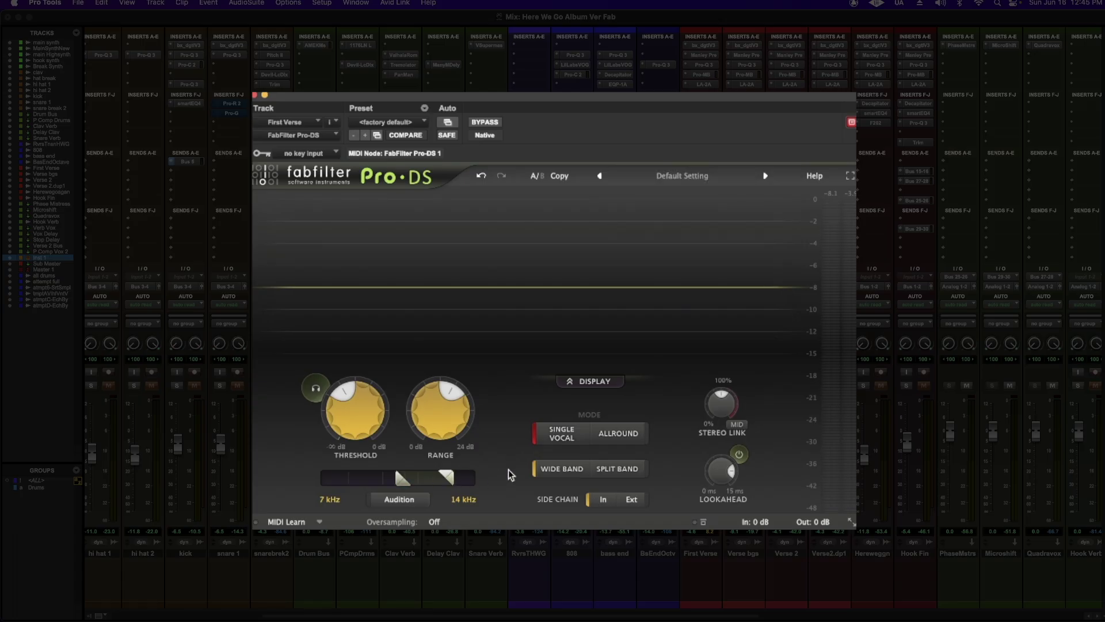
mouse_move(550, 471)
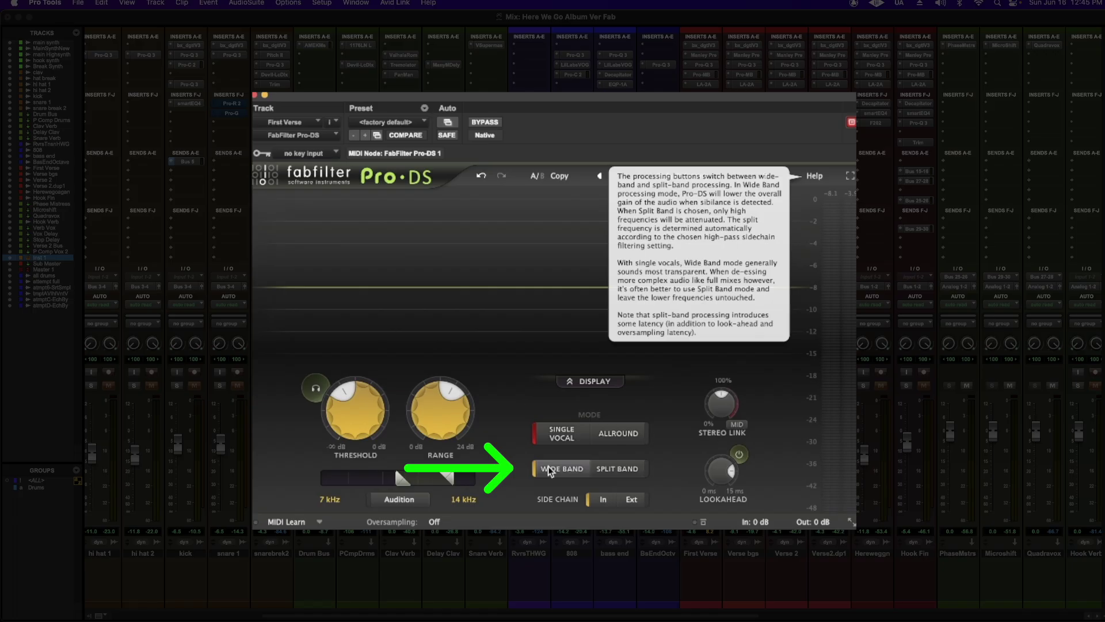
mouse_move(603, 471)
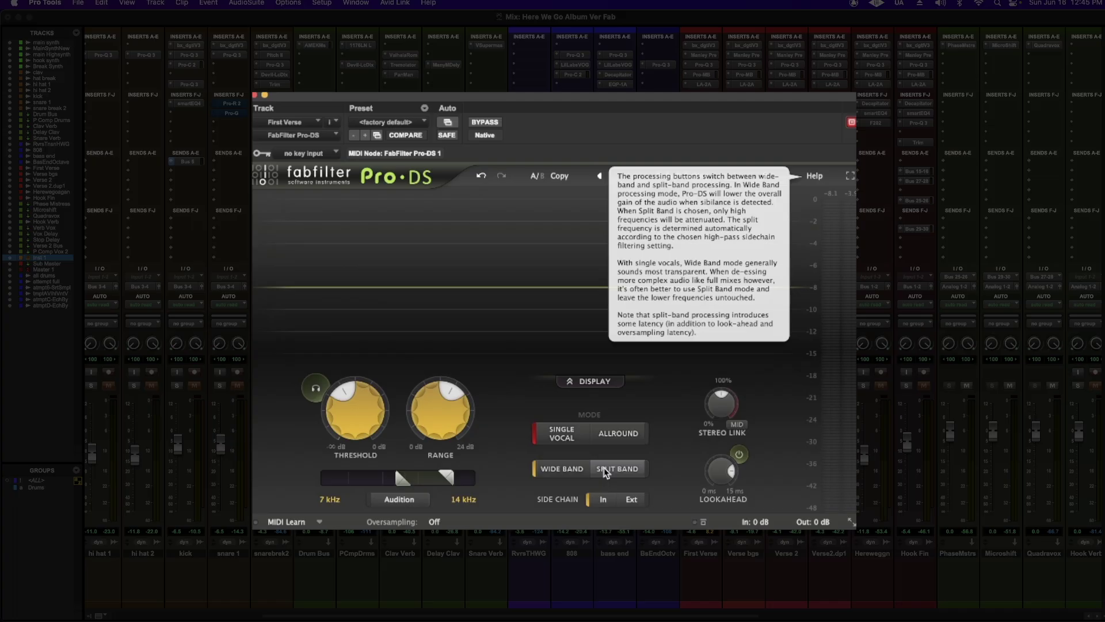
mouse_move(599, 504)
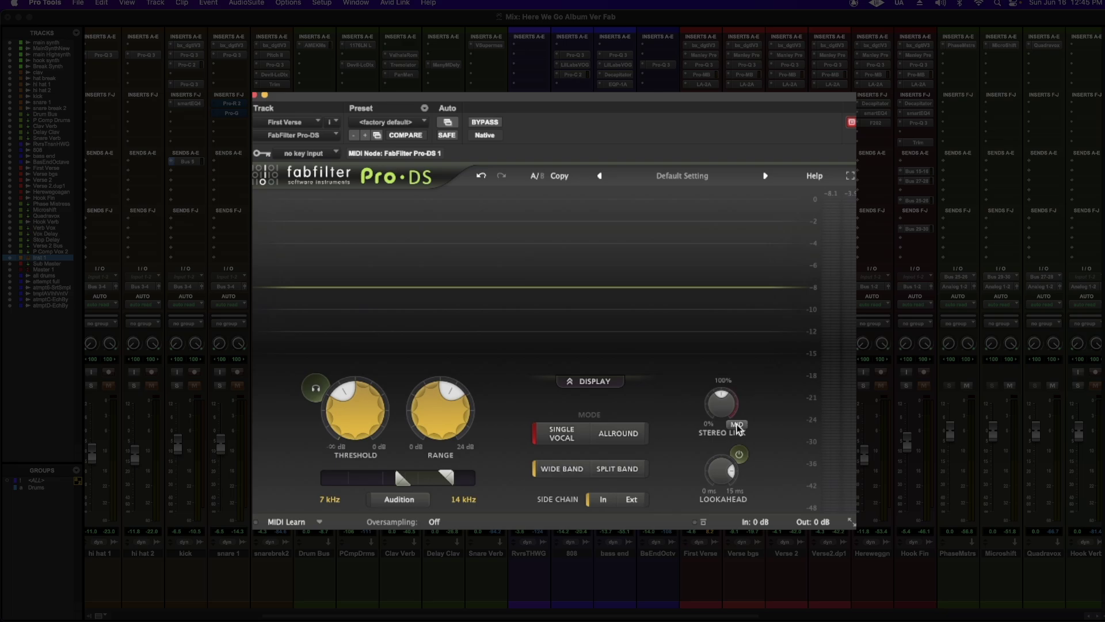
left_click_drag(727, 472, 726, 478)
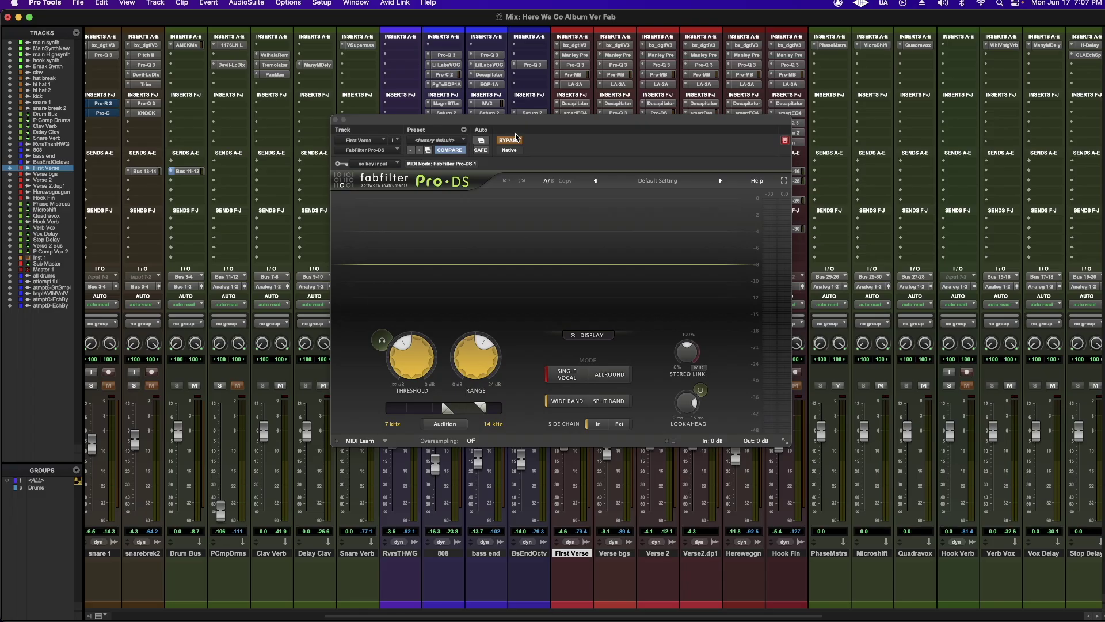
Step: Play the First Verse vocal with Pro-DS bypassed and active to compare the de-essing, and stop playback
key("space")
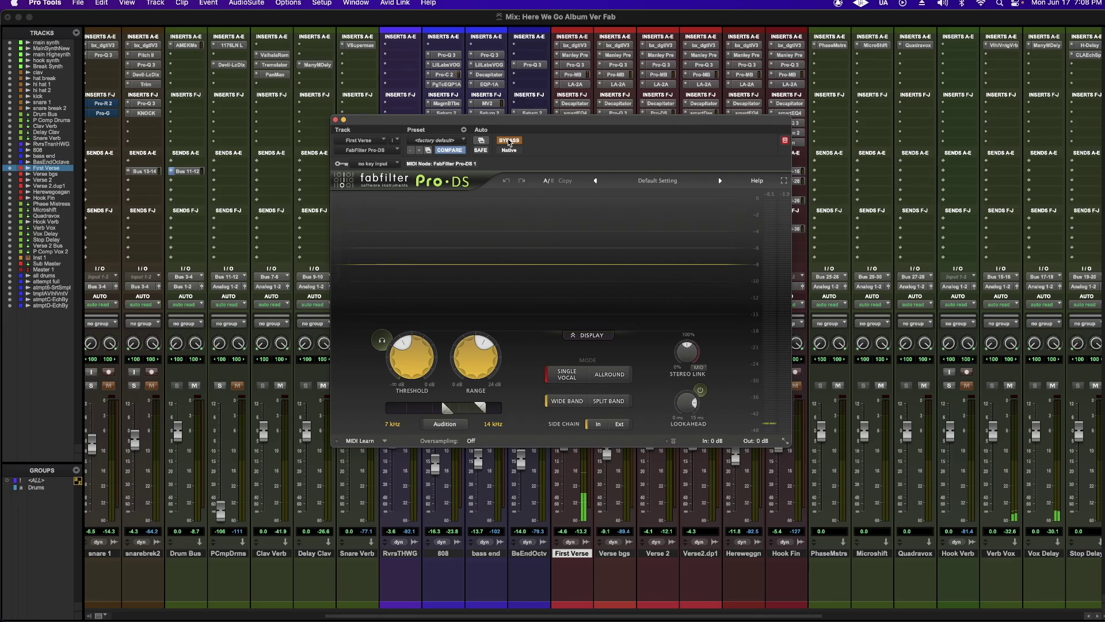
left_click(509, 141)
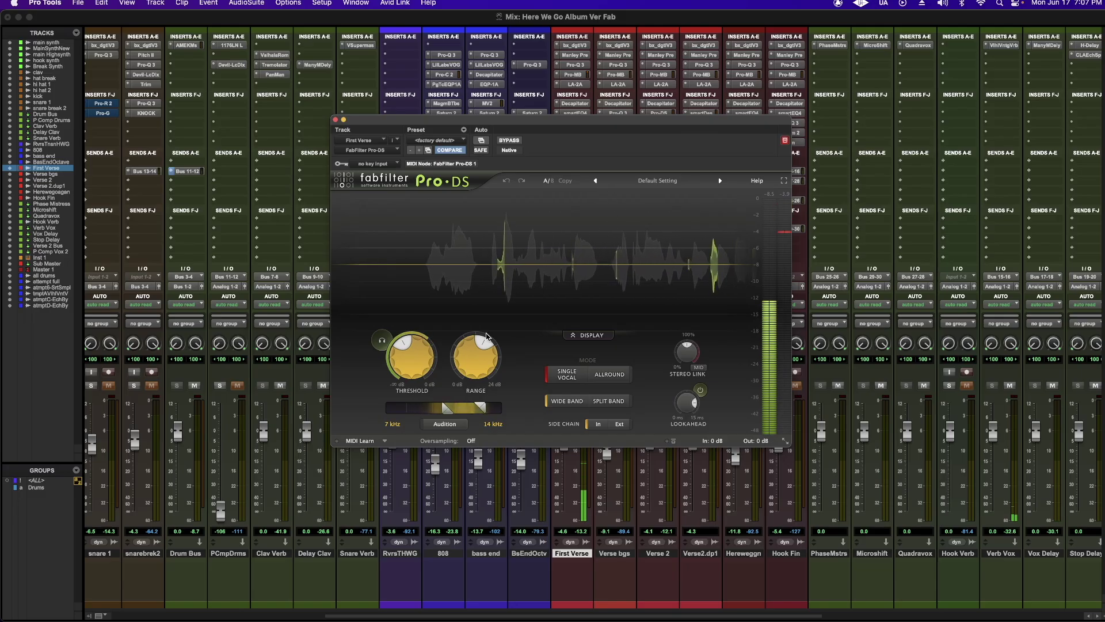
mouse_move(472, 339)
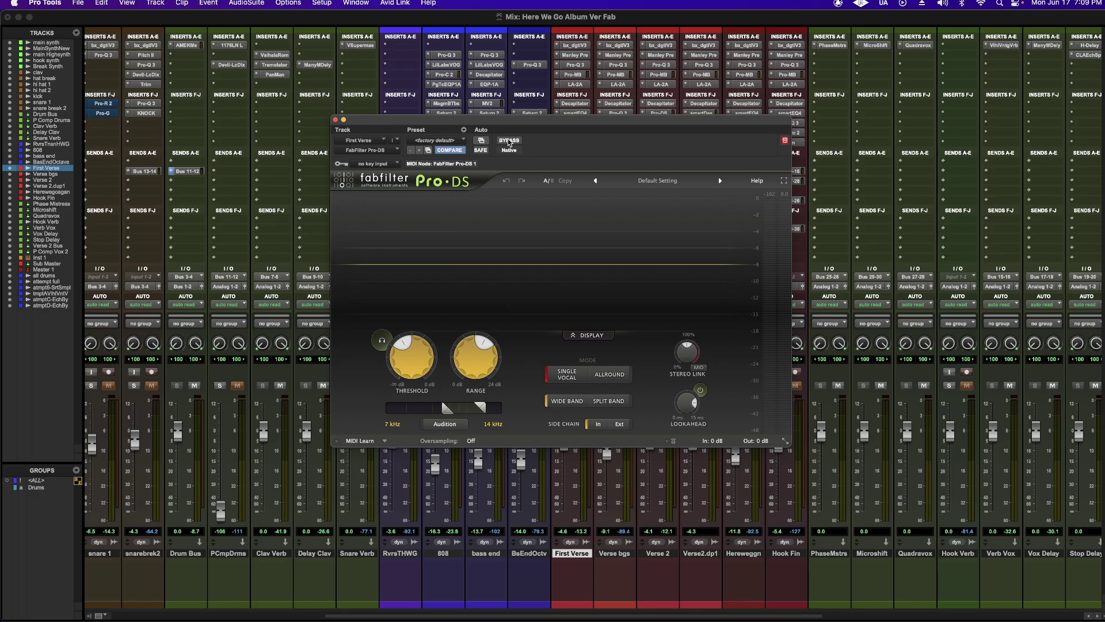
key("space")
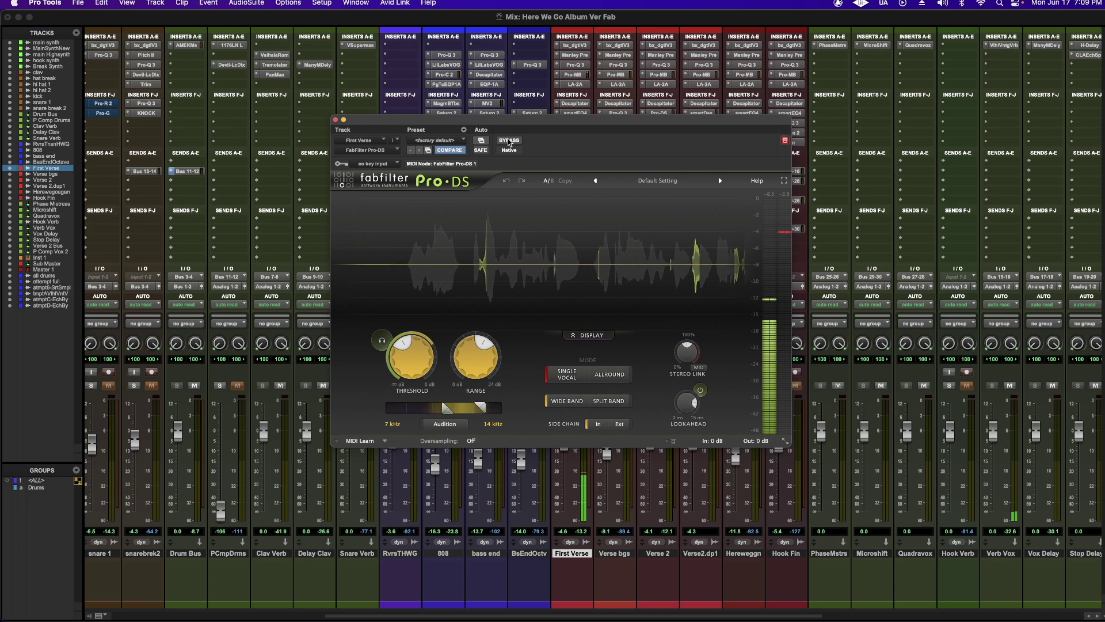
key("space")
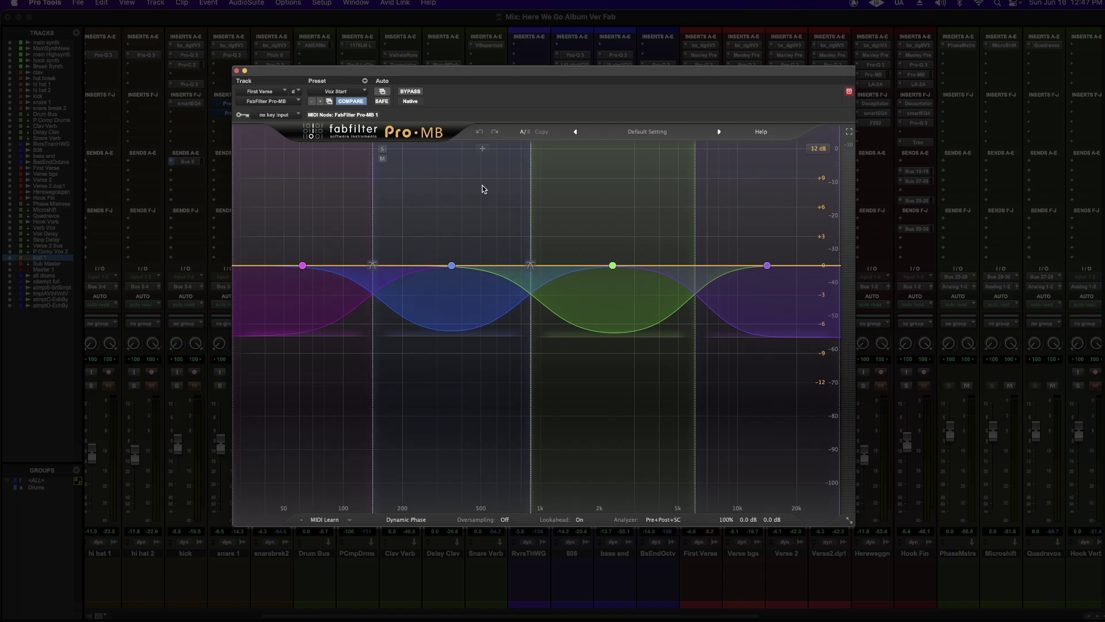
Step: Split the two middle bands of Pro-MB to create additional crossovers, and point out the band's solo and mute controls
left_click(455, 148)
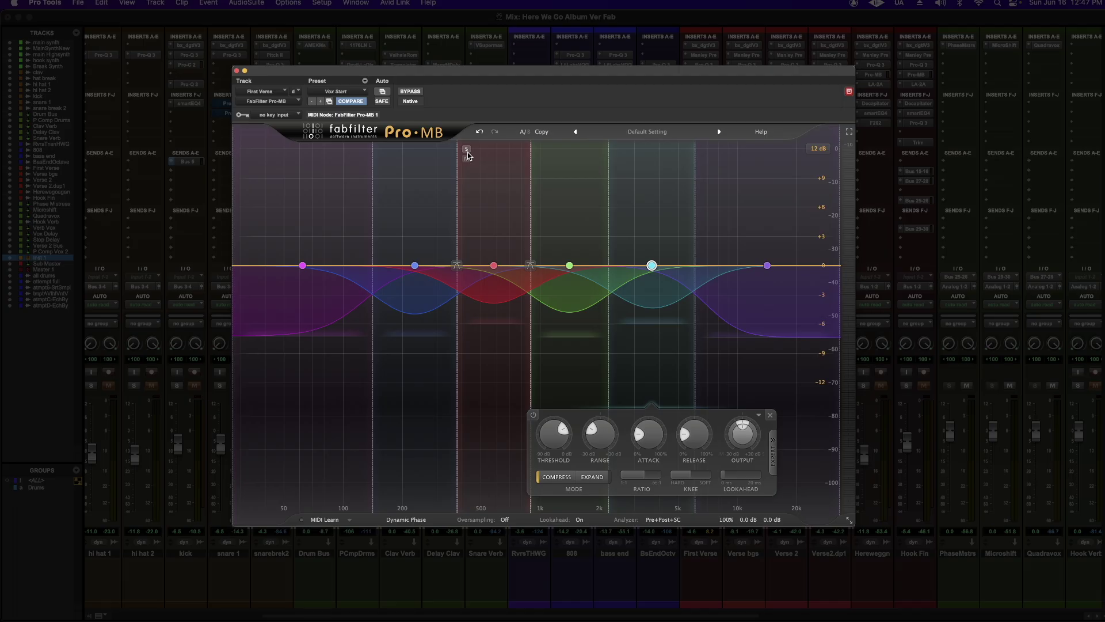
mouse_move(468, 155)
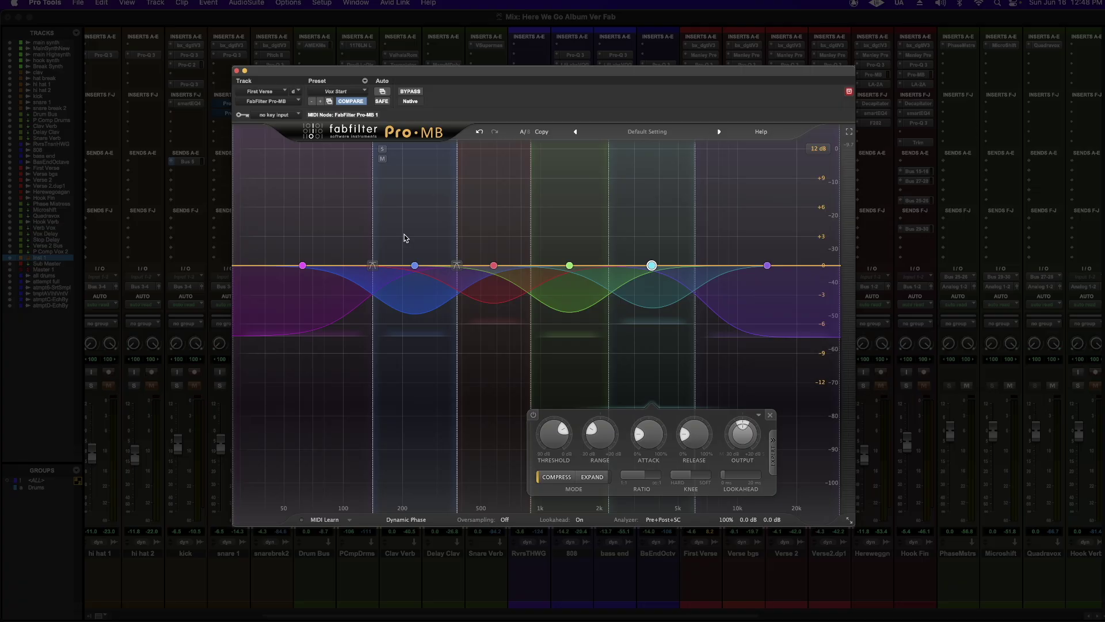
Step: Look through Pro-MB's processing mode, oversampling, lookahead and analyzer options
left_click(411, 521)
left_click(505, 520)
left_click(506, 520)
left_click(509, 524)
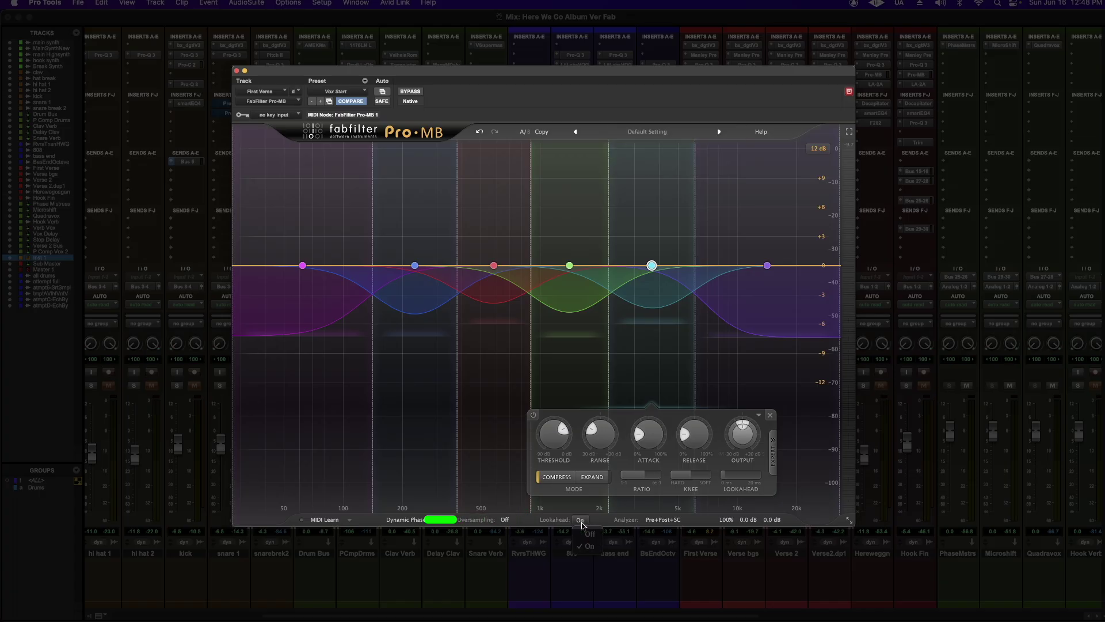
left_click(663, 519)
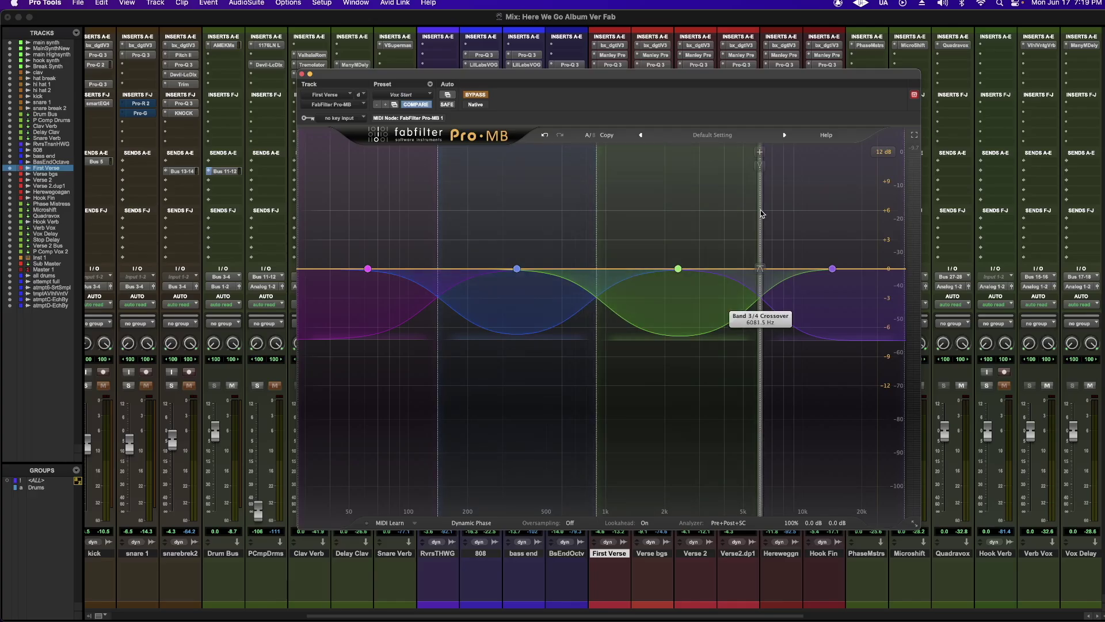
Step: Play the First Verse through active Pro-MB and adjust the Threshold of the second and third bands
key("space")
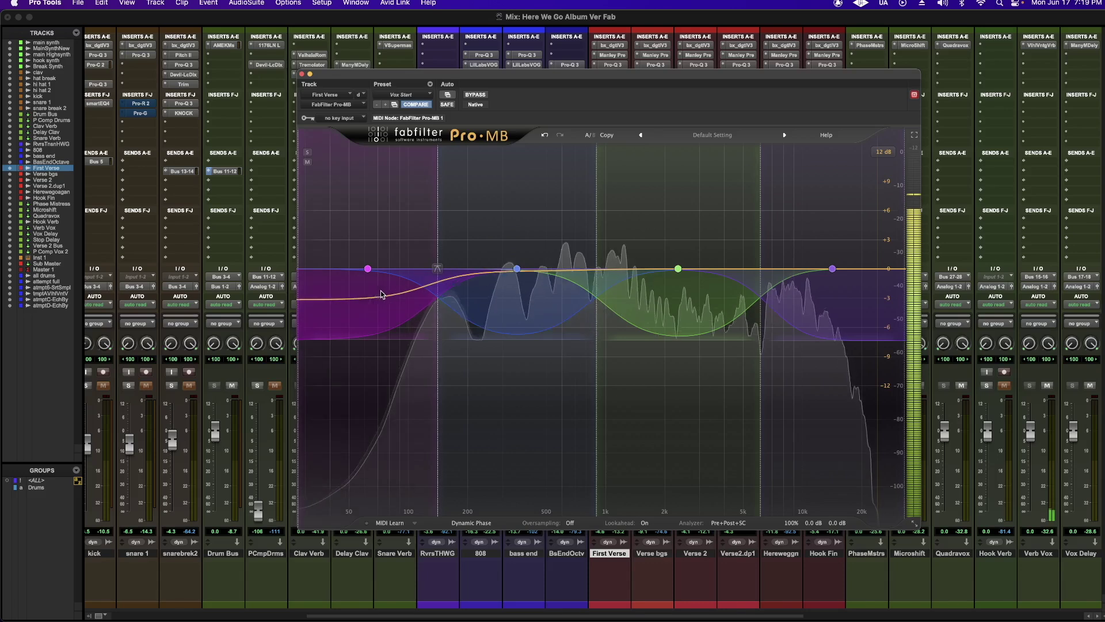
left_click(449, 293)
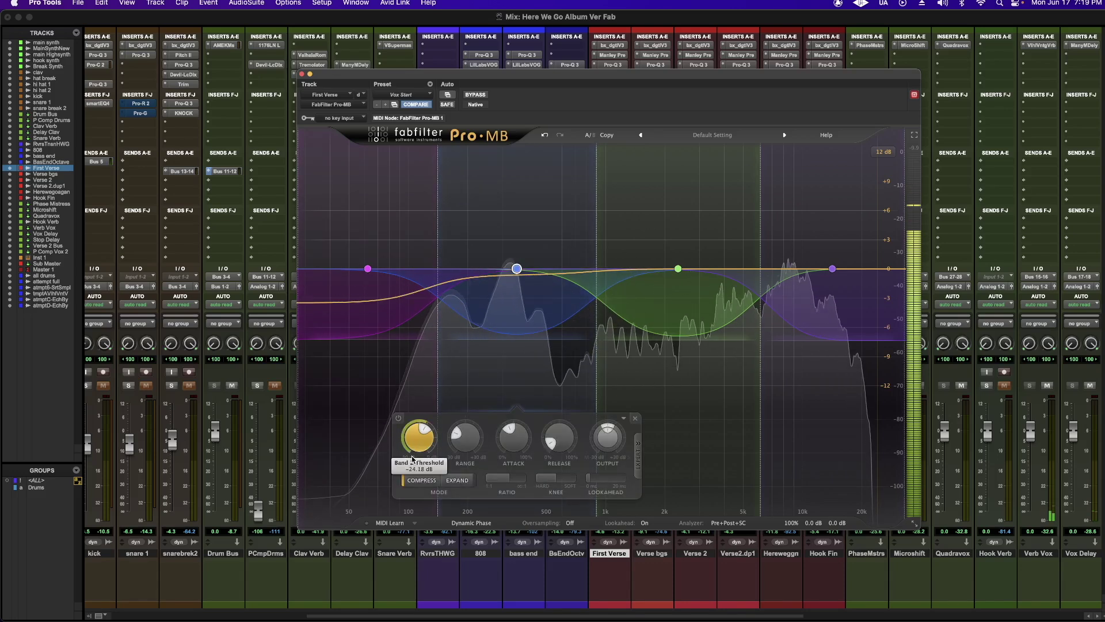
left_click_drag(412, 454, 415, 451)
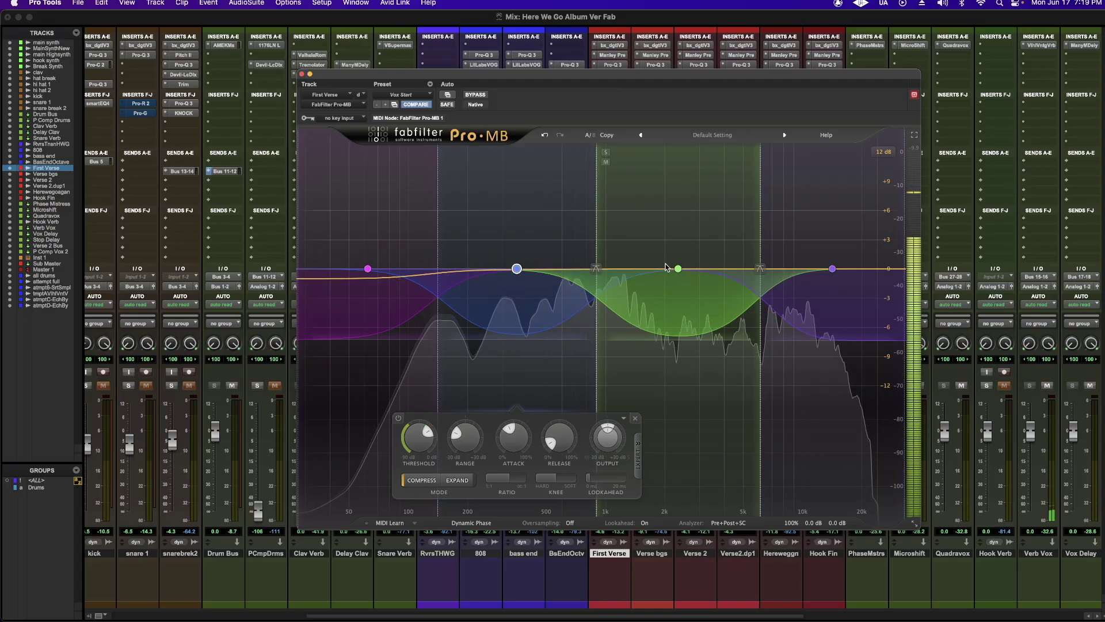
left_click(637, 328)
mouse_move(575, 443)
left_mouse_down()
mouse_move(578, 468)
mouse_move(572, 431)
left_mouse_up()
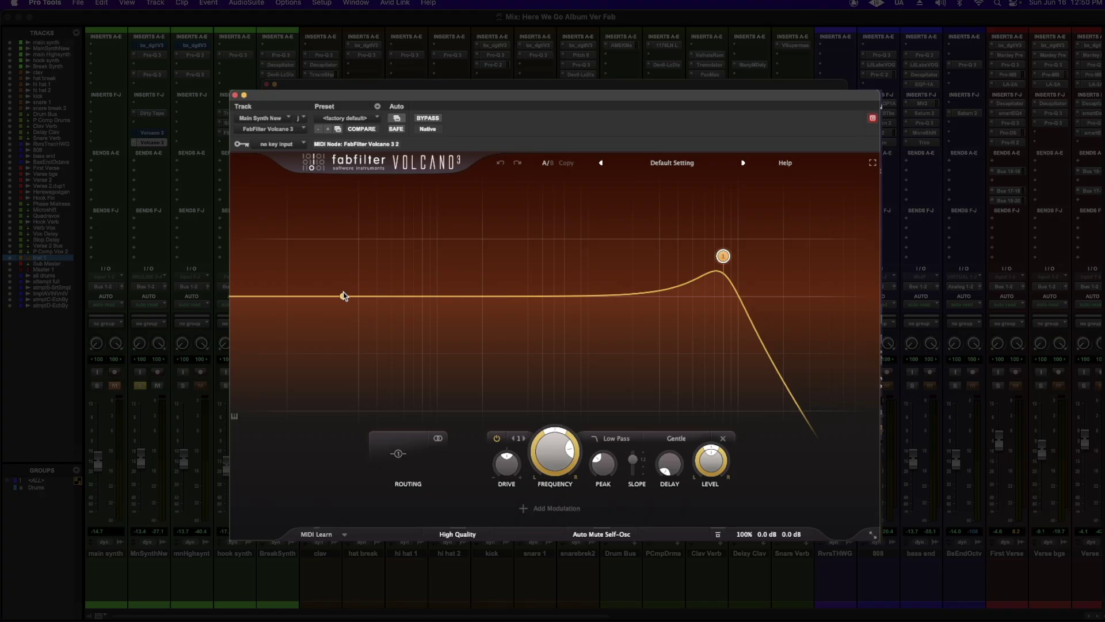
Step: Add three bell filters to Volcano 3 on the main synth track at 23.835 Hz, 89.084 Hz and 618.93 Hz
left_click(343, 296)
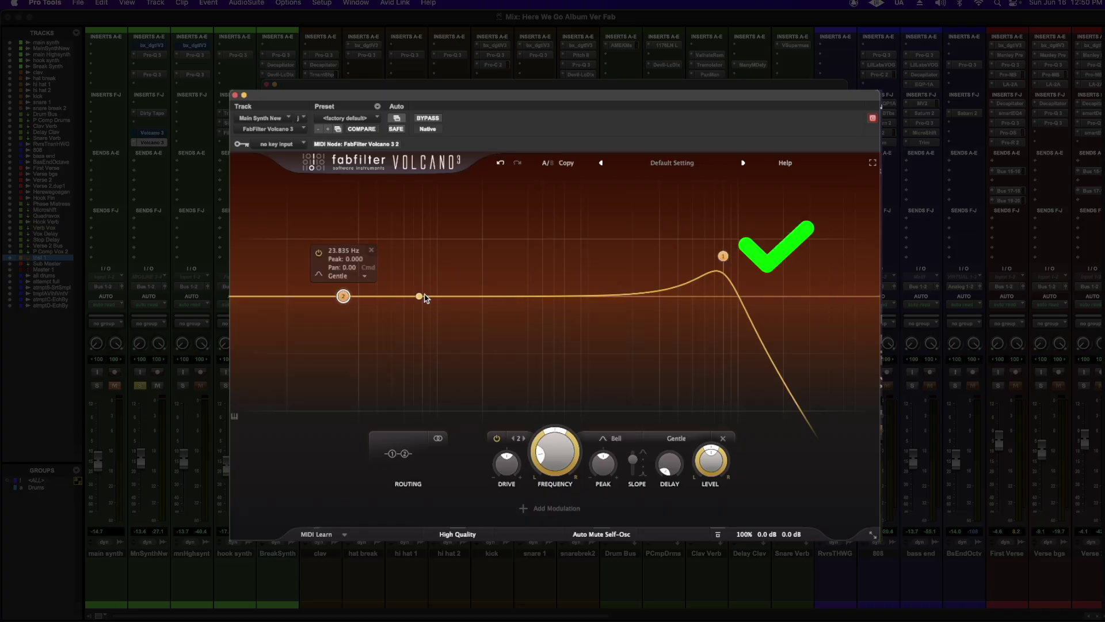
left_click(429, 296)
left_click(556, 296)
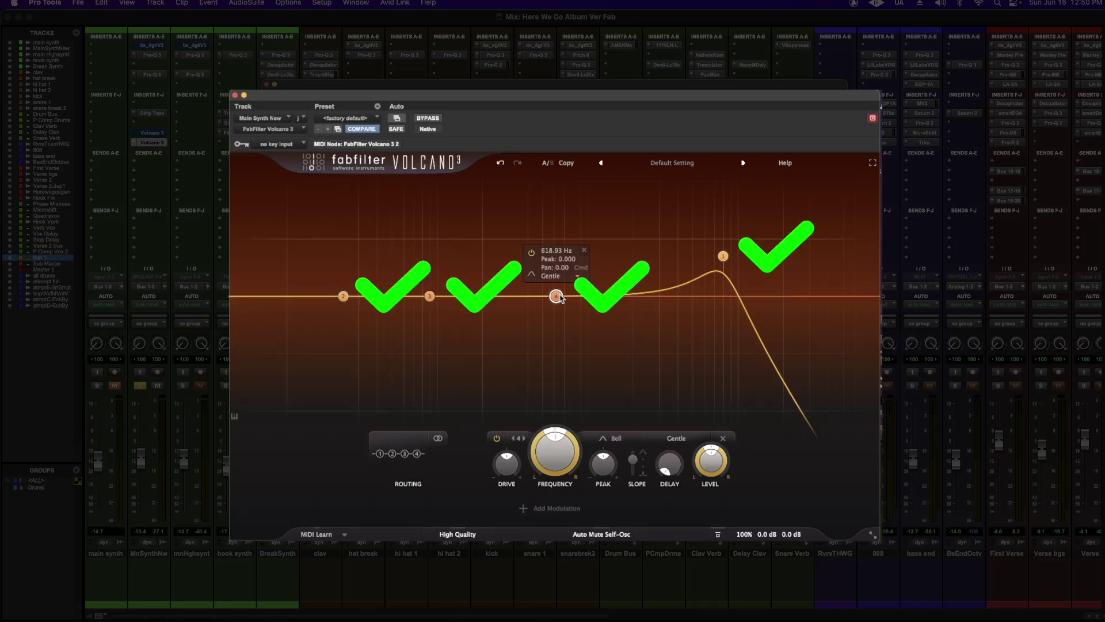
Step: Set the filter style to Hollow on the 618.93 Hz filter and to Metal on the 89.084 Hz filter
left_click(576, 276)
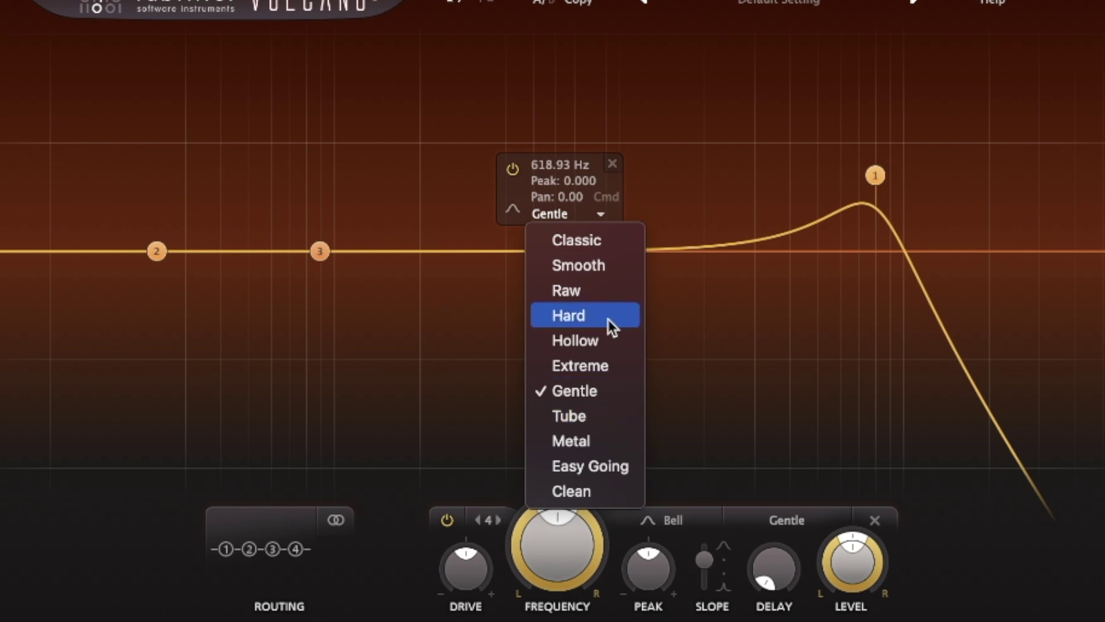
left_click(575, 340)
left_click(357, 212)
left_click(365, 431)
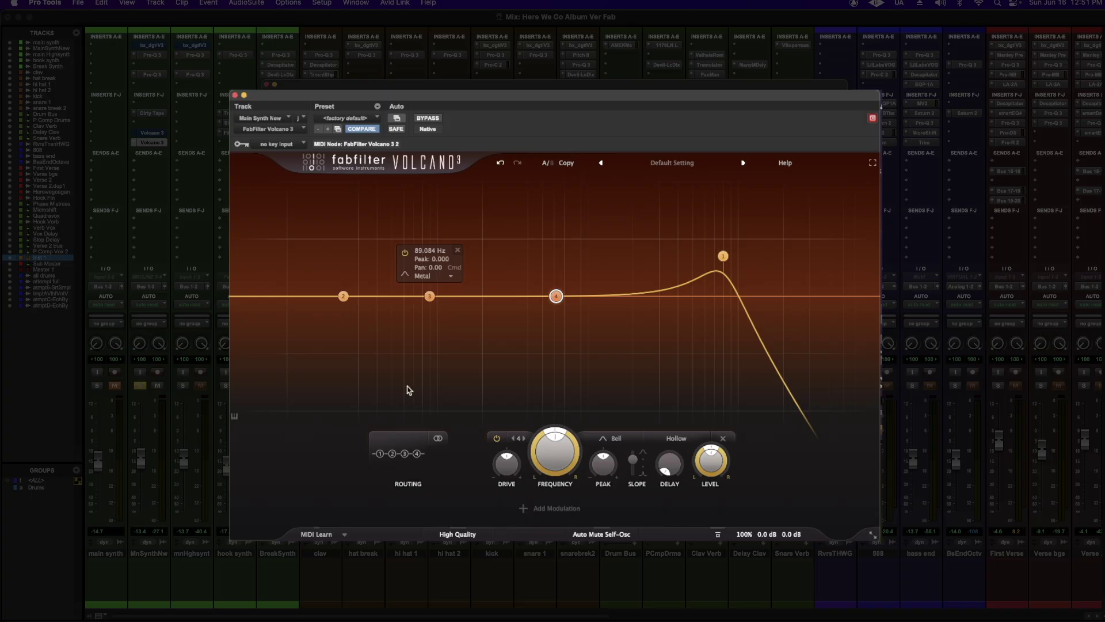
Step: Change the routing of Volcano 3's four filters from serial to a combined serial and parallel arrangement
left_click(403, 439)
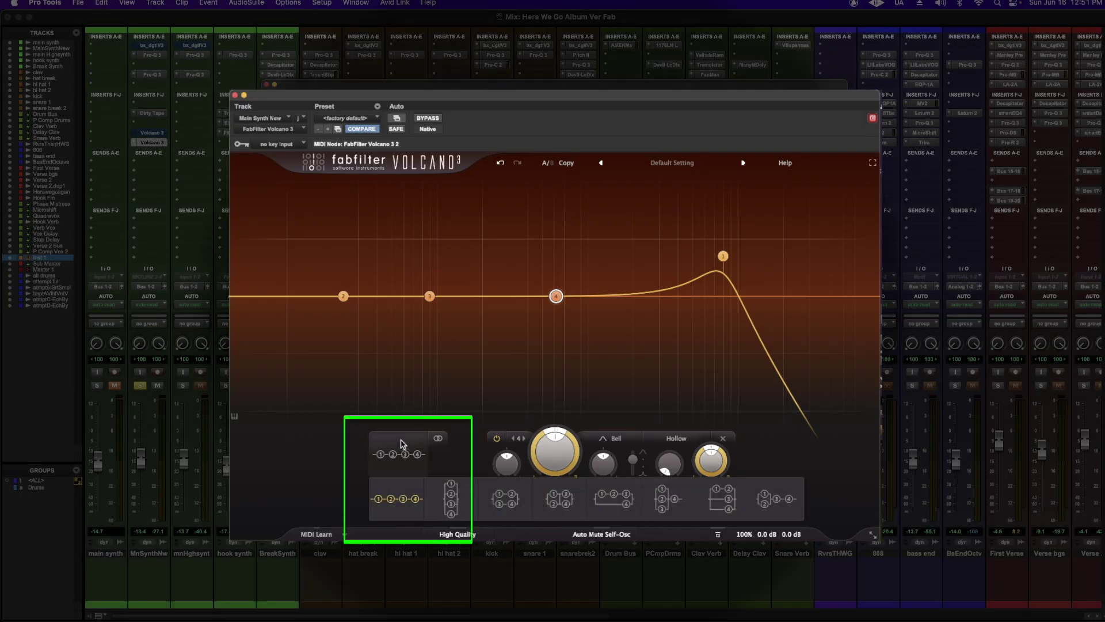
left_click(559, 498)
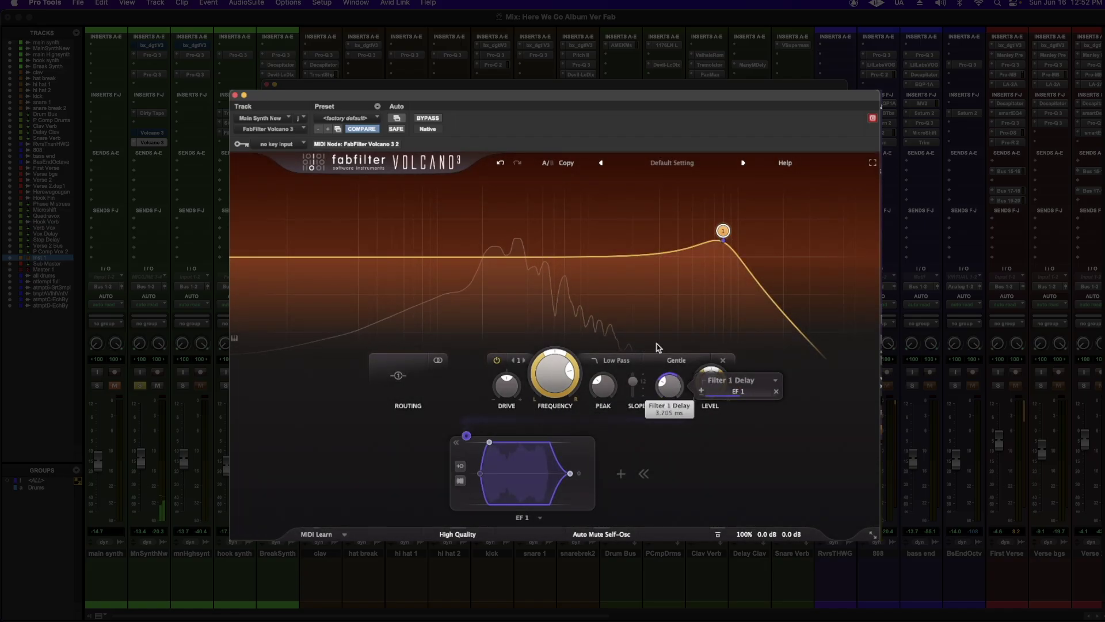
mouse_move(668, 406)
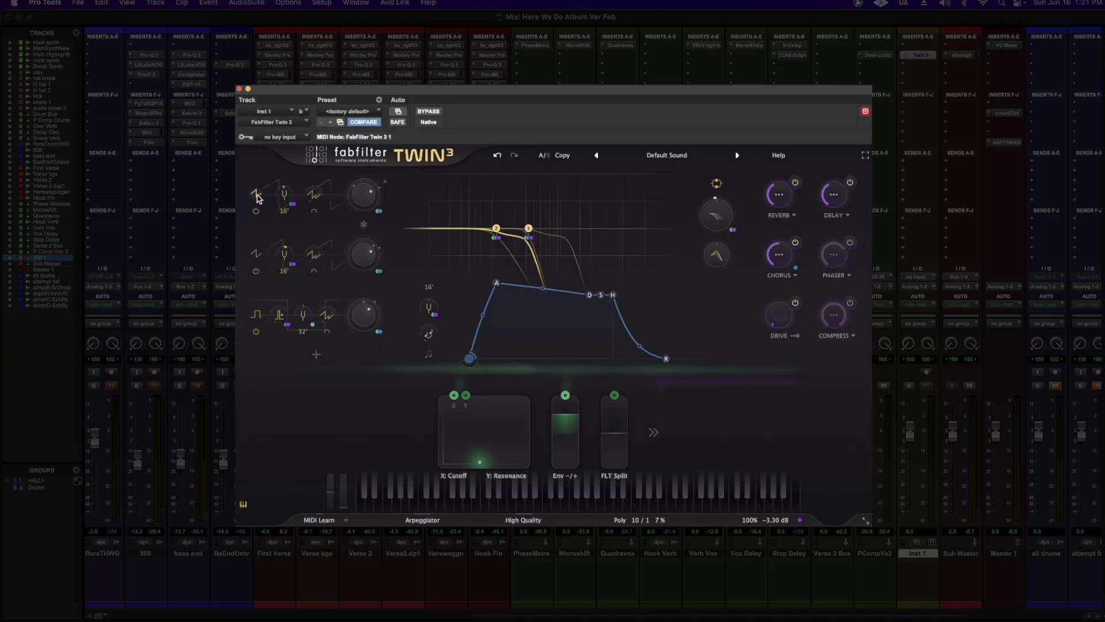
Step: Try the Square waveform on Twin 3's first oscillator and add a fourth oscillator
left_click(256, 195)
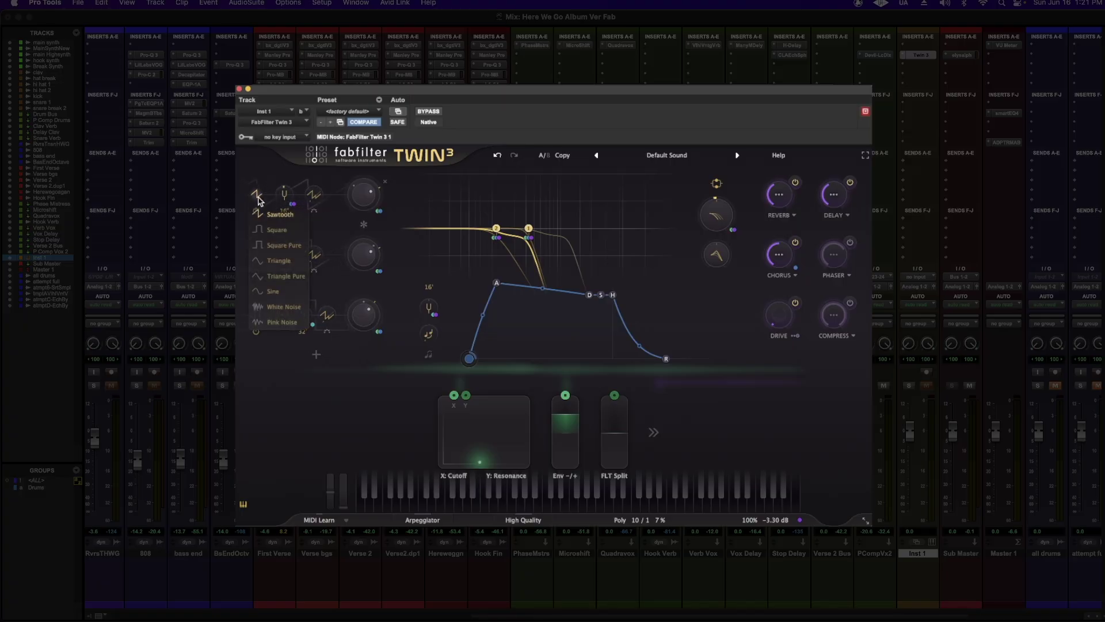
left_click(276, 230)
left_click(316, 355)
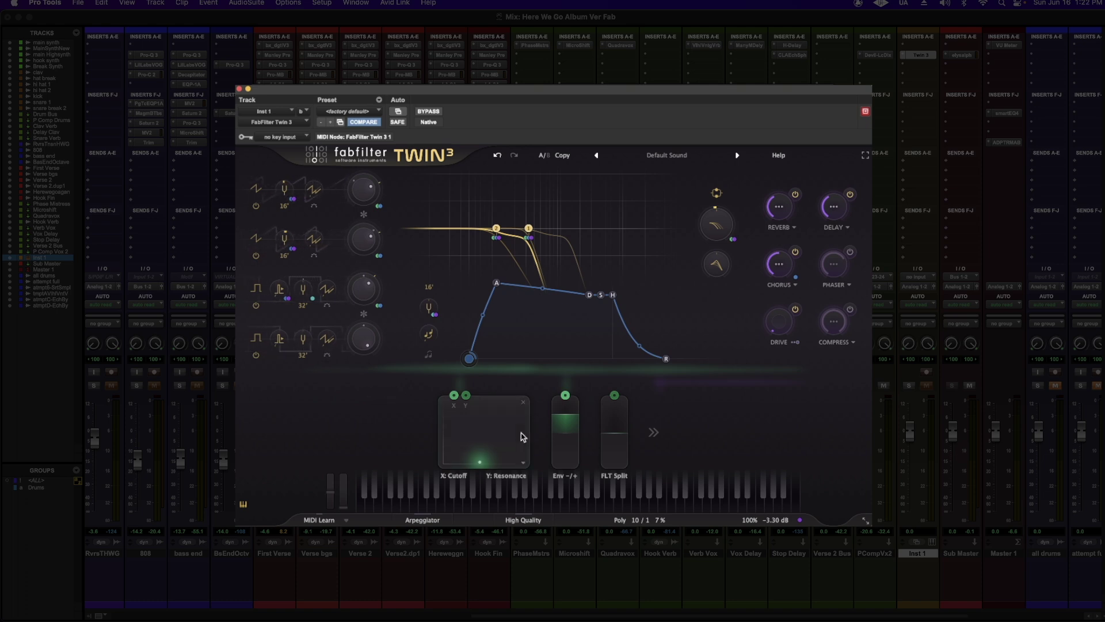
Step: Examine Twin 3's expanded modulation sources, quality and voicing options, and the filter style list for filter 1
left_click(655, 433)
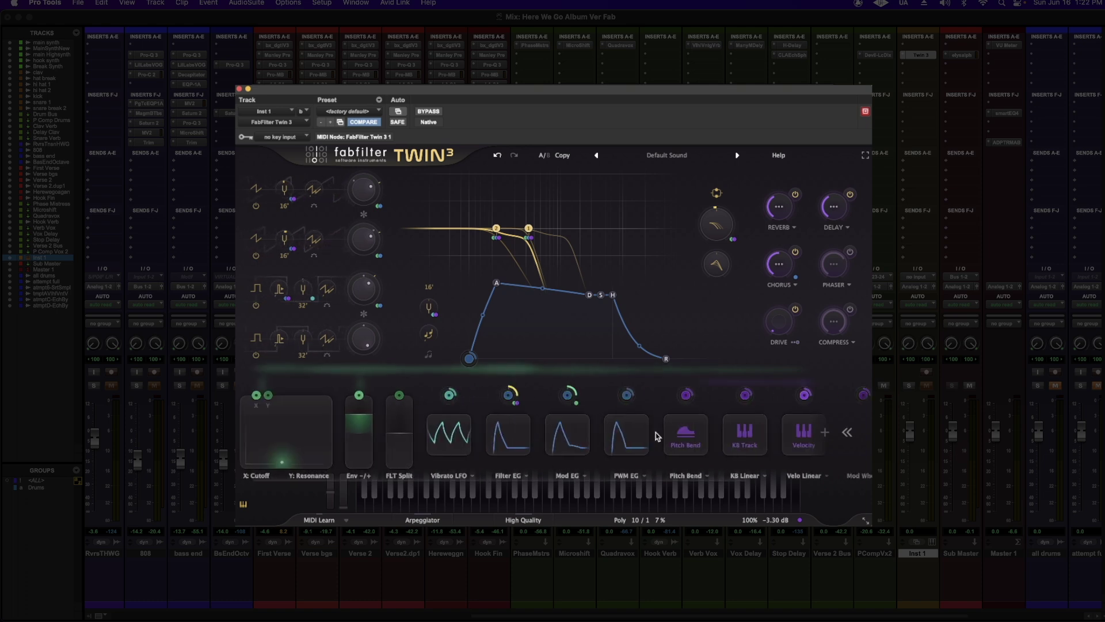
left_click(846, 432)
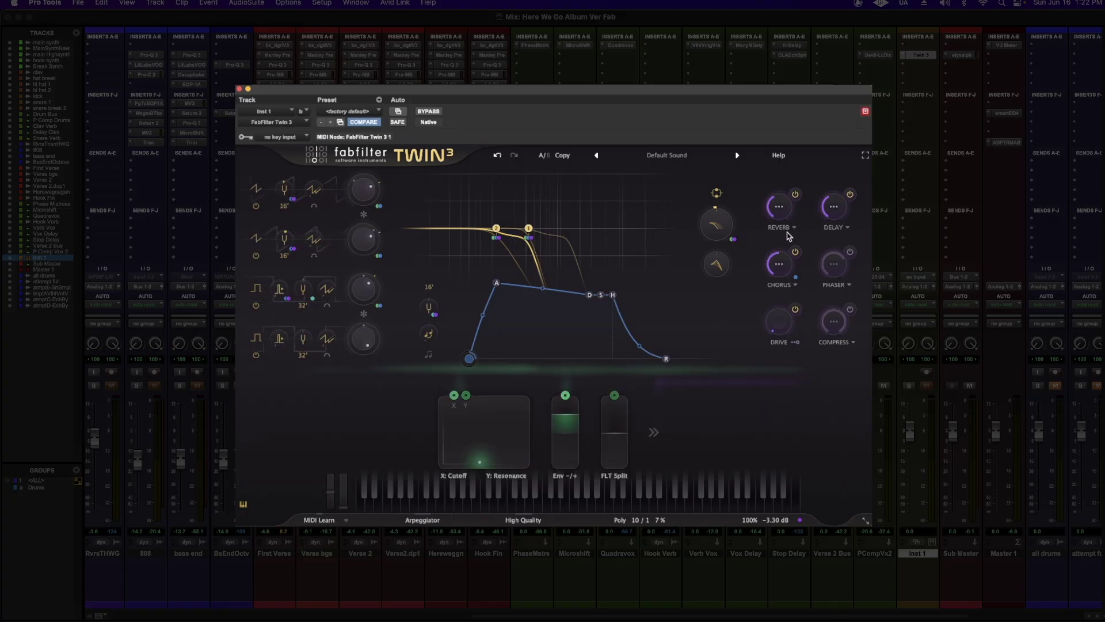
mouse_move(420, 521)
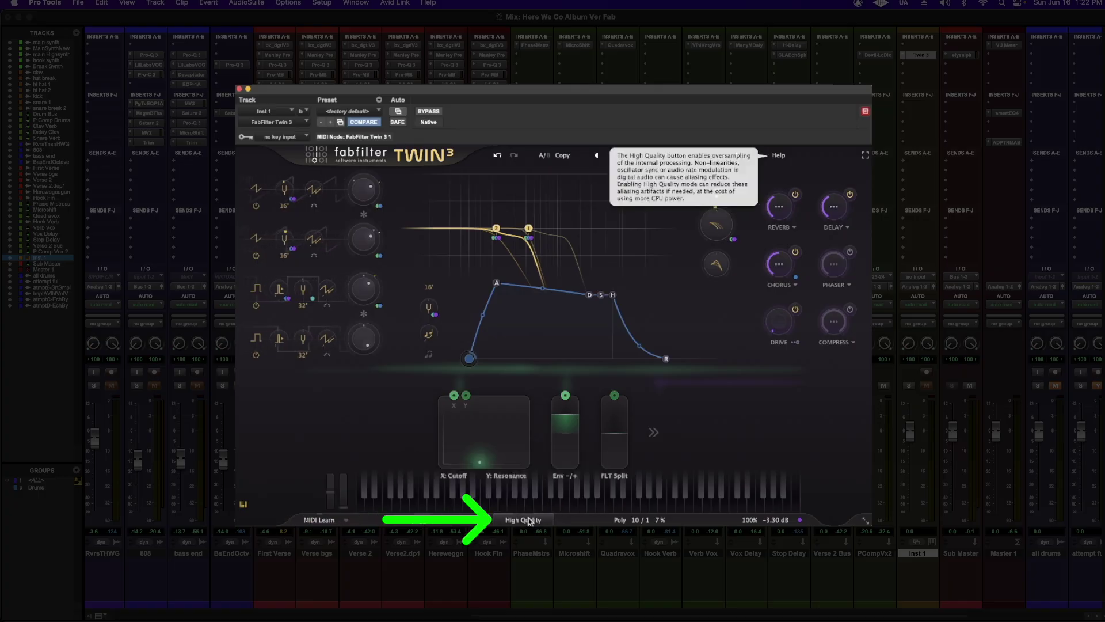
mouse_move(631, 521)
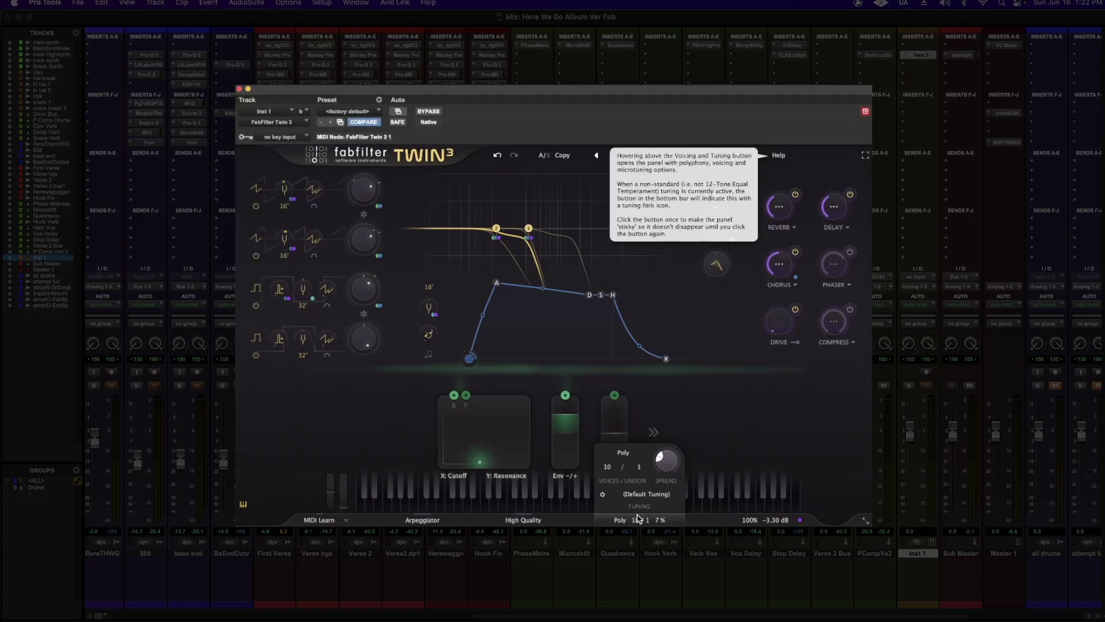
mouse_move(667, 463)
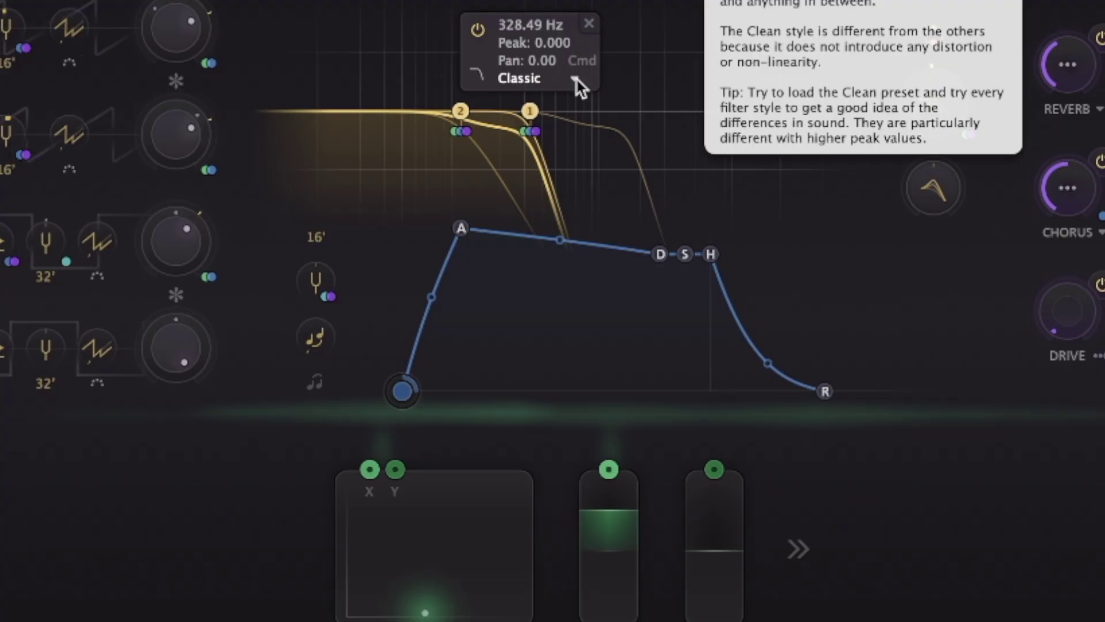
left_click(550, 213)
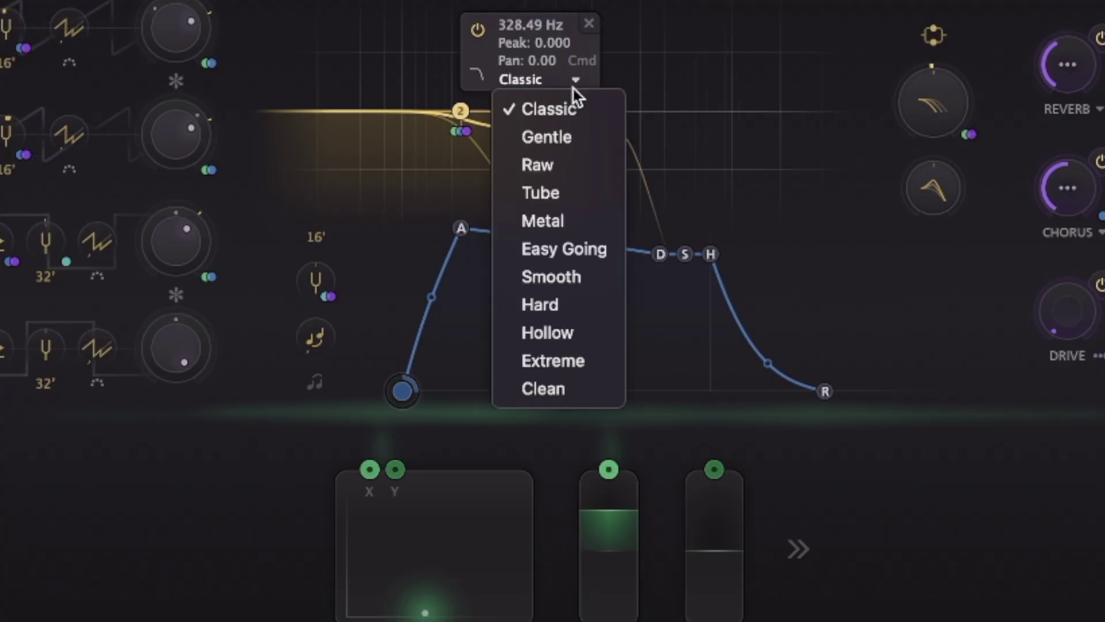
left_click(561, 195)
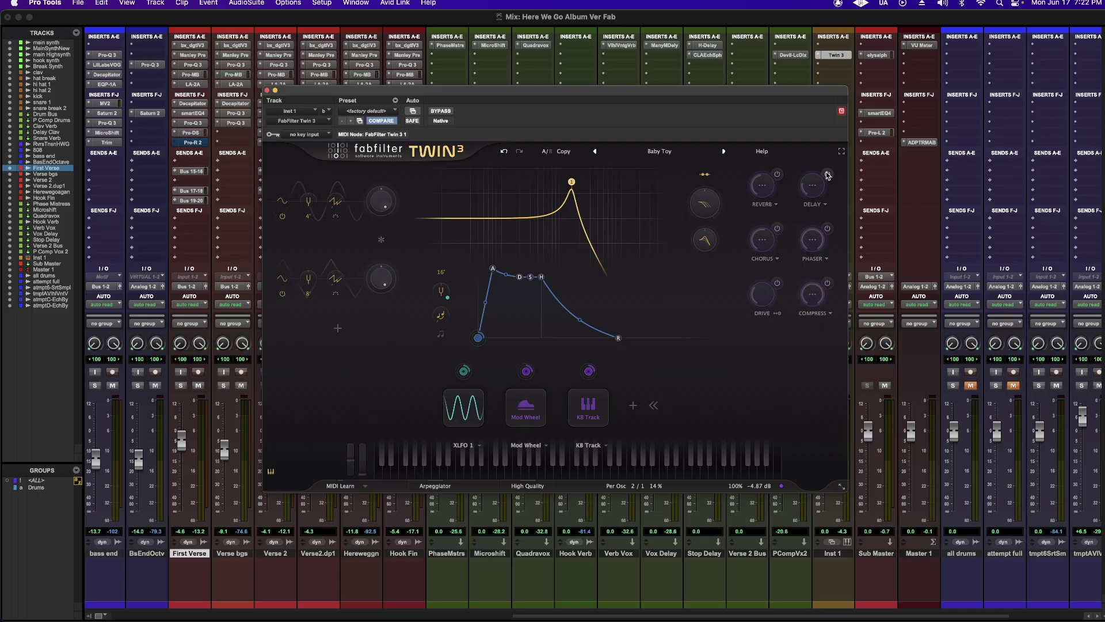
Step: Raise the delay amount and set the reverb amount to about 78% in Twin 3's Baby Toy preset
left_click_drag(811, 197, 759, 167)
mouse_move(758, 194)
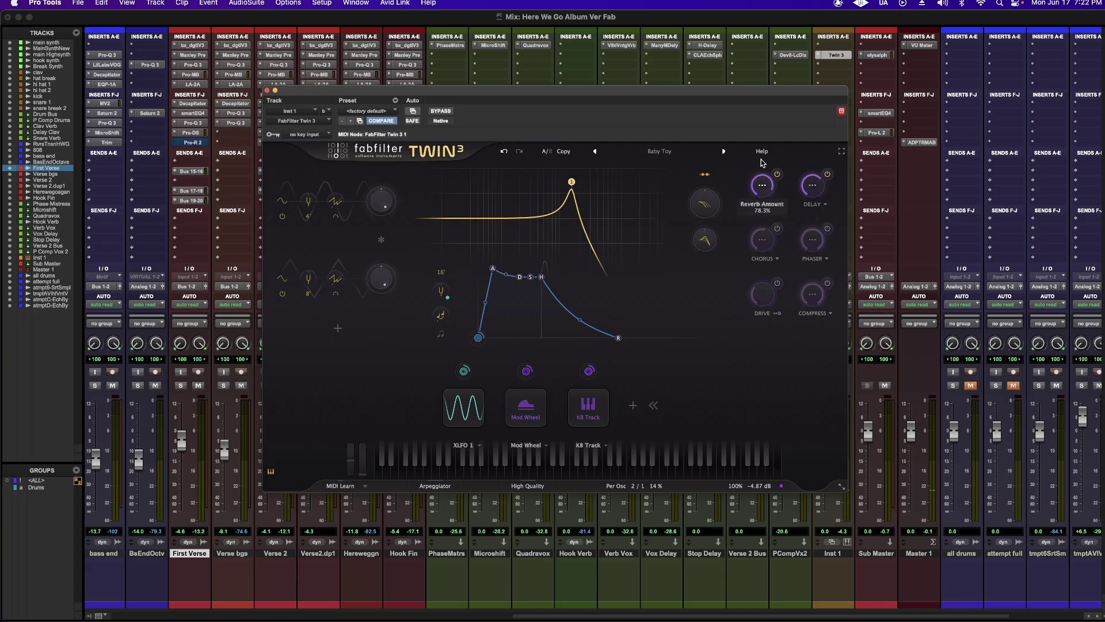
Step: Assign KB Track to modulate the delay amount and Mod Wheel to modulate the drive amount, with drive at 12.1%
mouse_move(588, 377)
left_click_drag(588, 377, 812, 185)
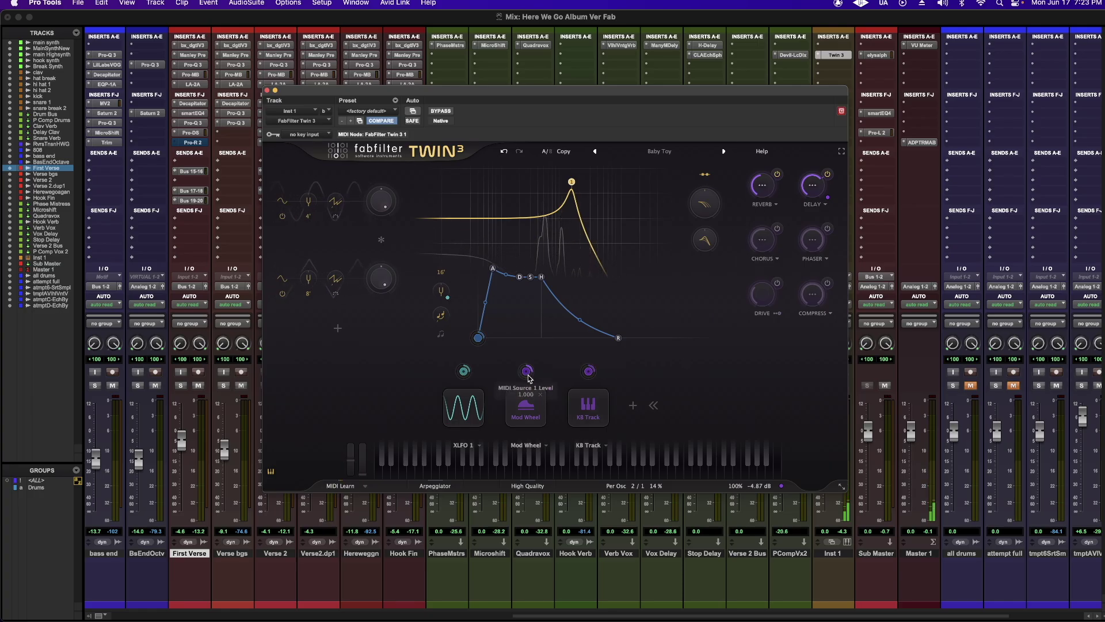
mouse_move(531, 373)
left_click_drag(526, 371, 760, 296)
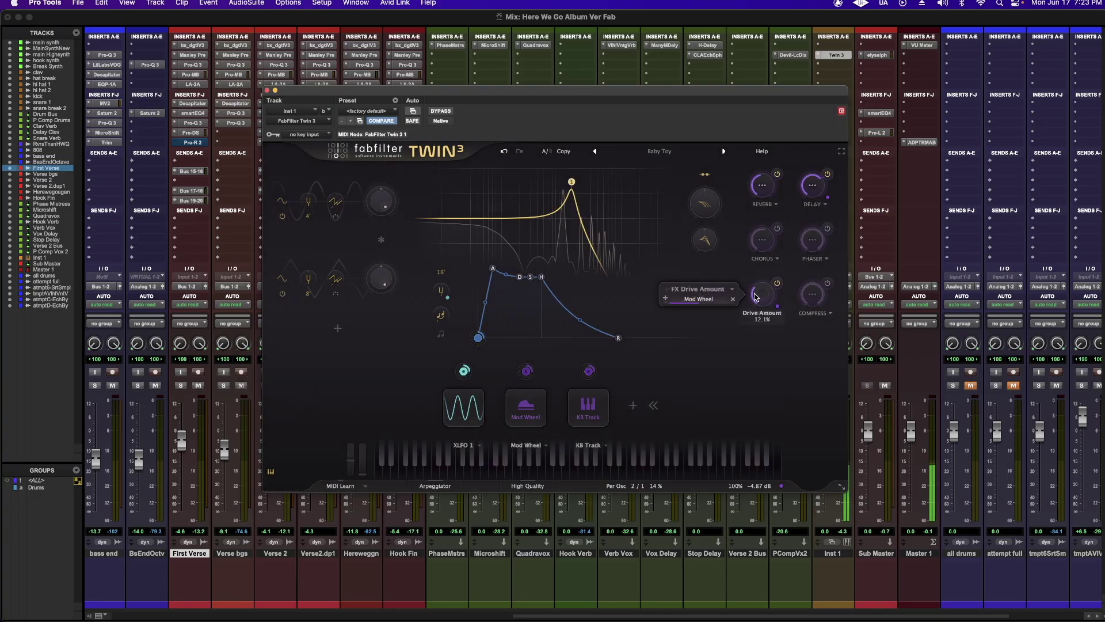
mouse_move(759, 292)
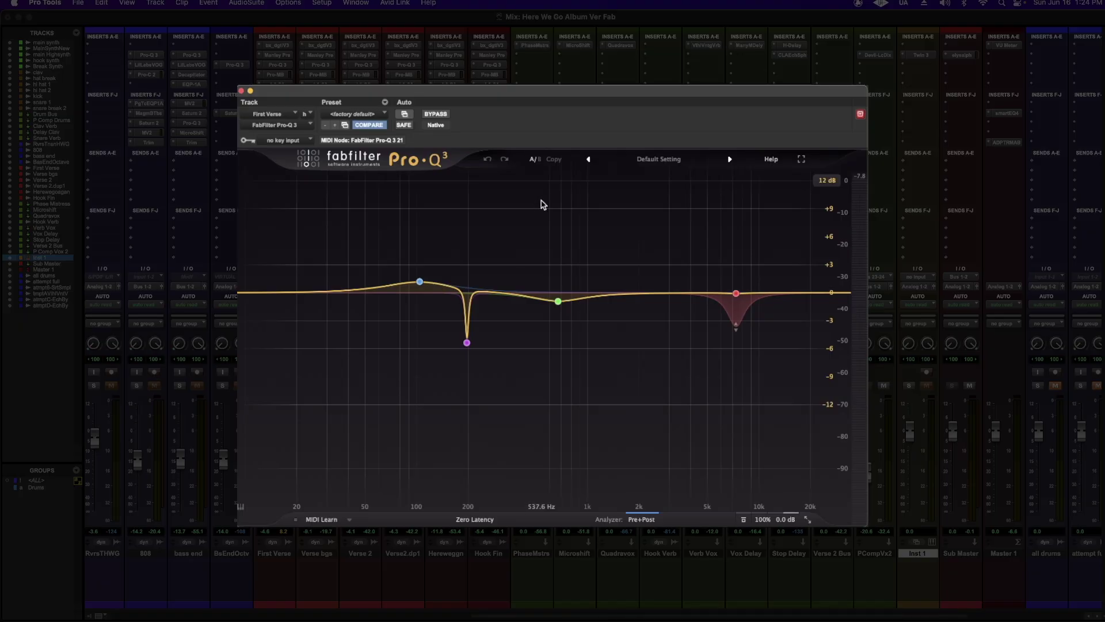
Step: Try inverting the gain of the 104.64 Hz band in Pro-Q 3 on the First Verse track and undo it
mouse_move(390, 265)
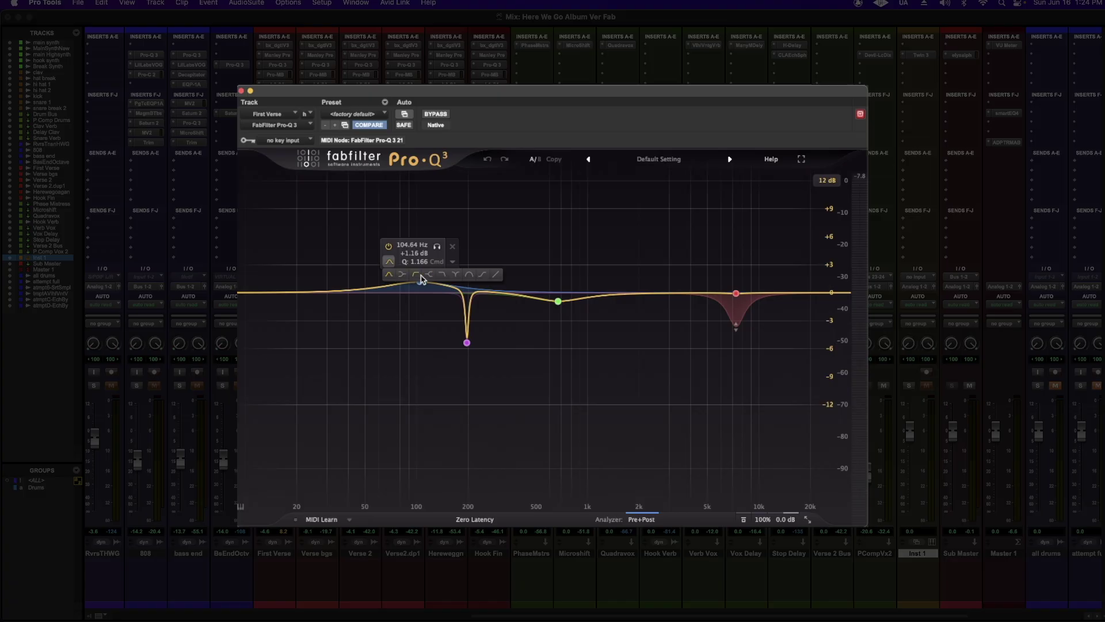
left_click(452, 261)
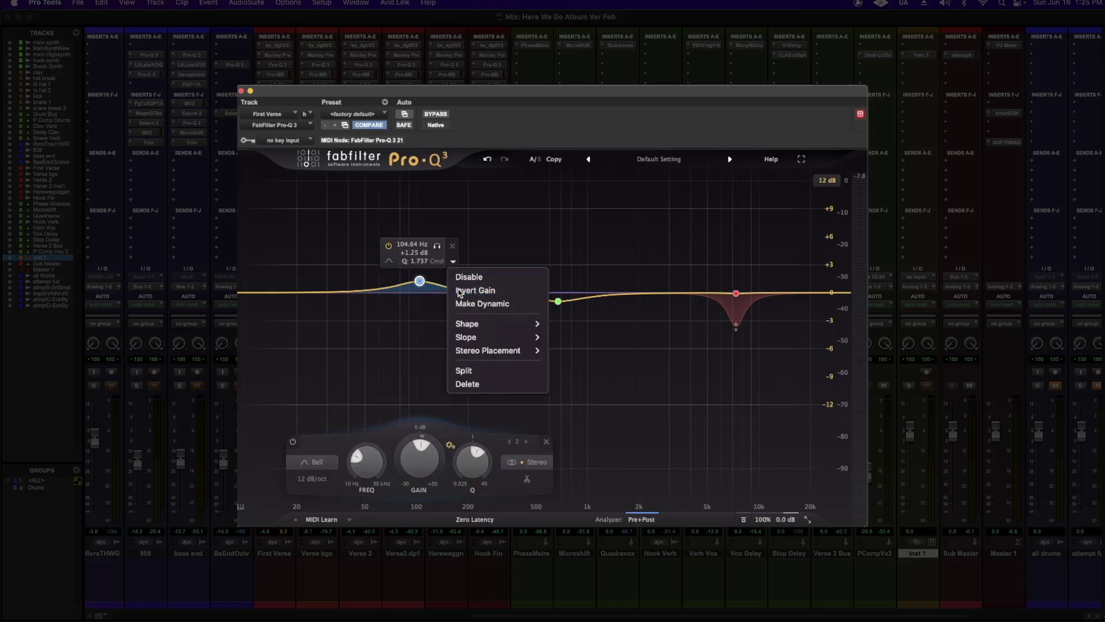
left_click(458, 290)
key("super+z")
Step: Set the 104.64 Hz band's slope to 36 dB/oct, try a higher gain, and undo the gain change
left_click(452, 262)
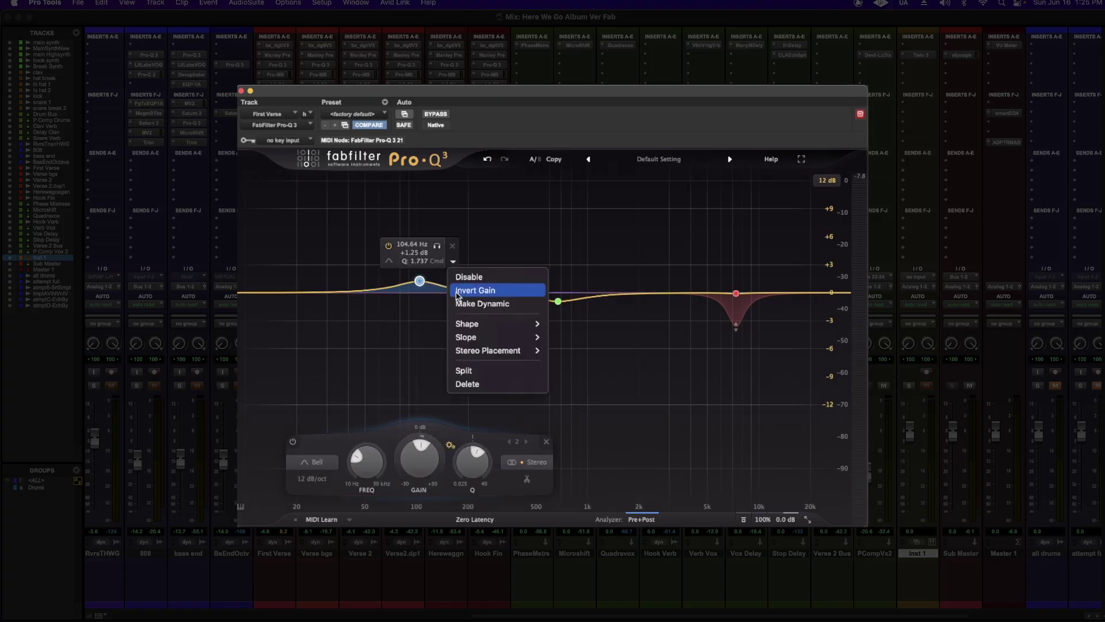
mouse_move(467, 337)
left_click(572, 364)
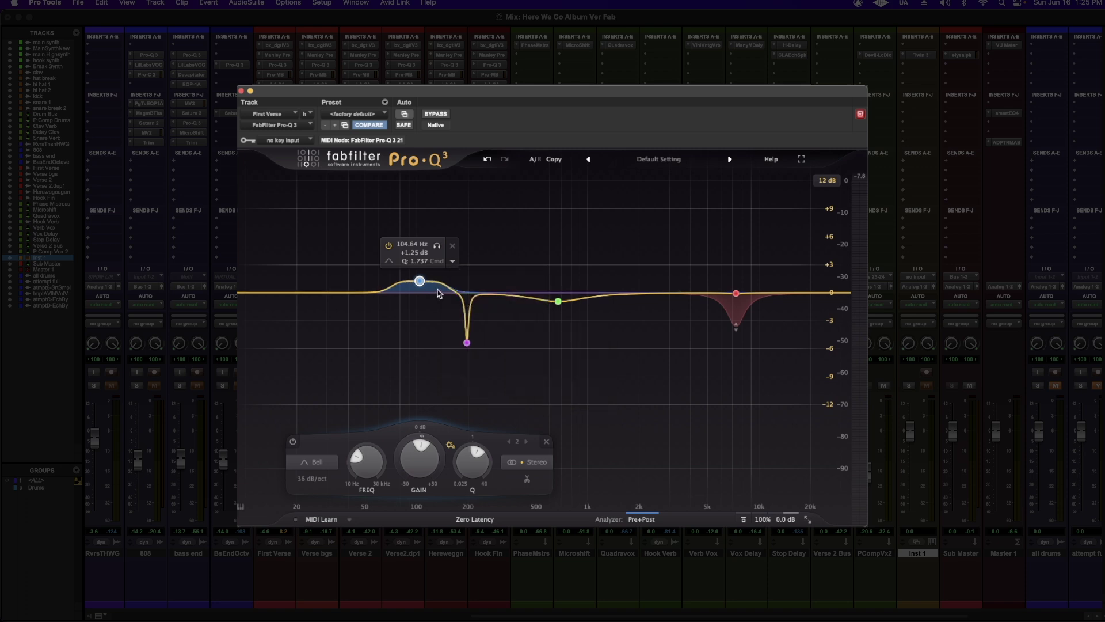
left_click_drag(420, 281, 420, 250)
key("super+z")
Step: Examine the stereo placement options for the 104.64 Hz band and toggle the piano display on and off
left_click(452, 261)
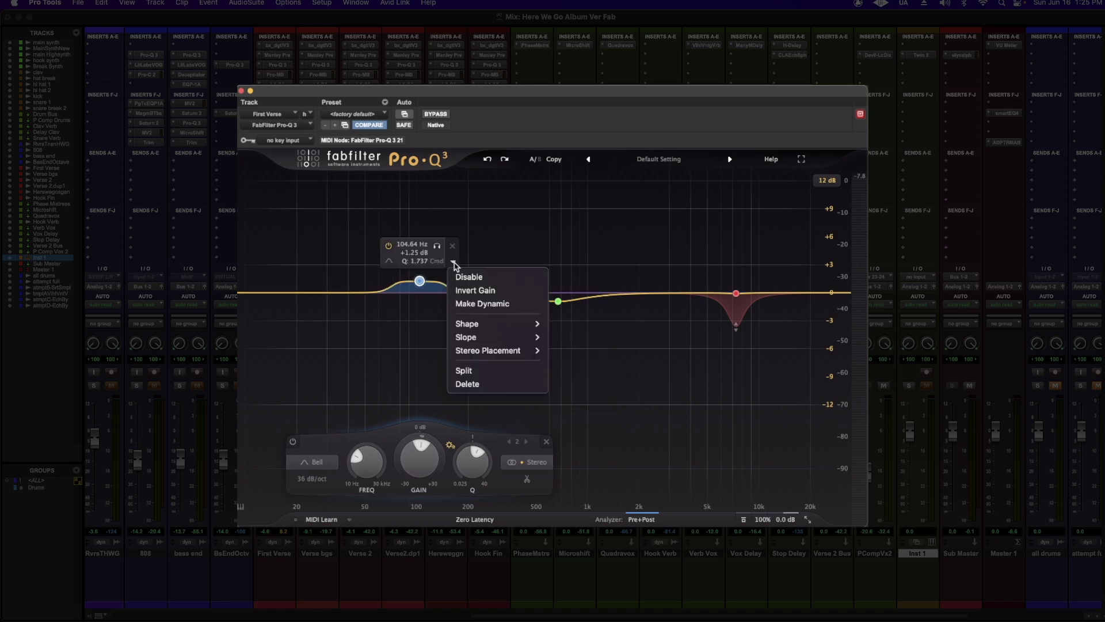
mouse_move(488, 350)
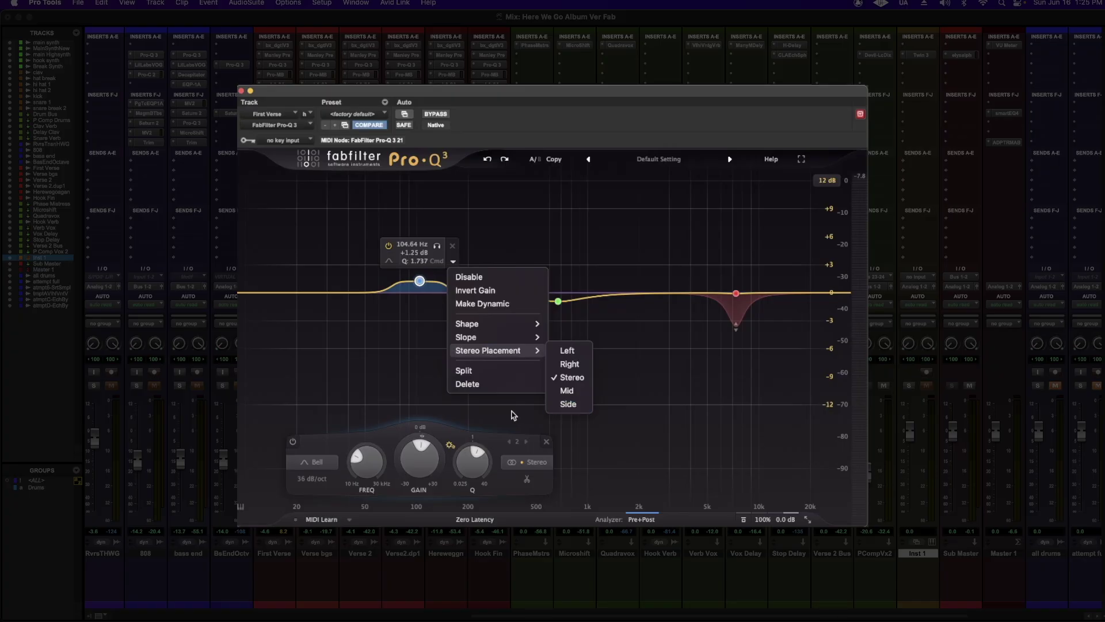
left_click(511, 461)
left_click(511, 462)
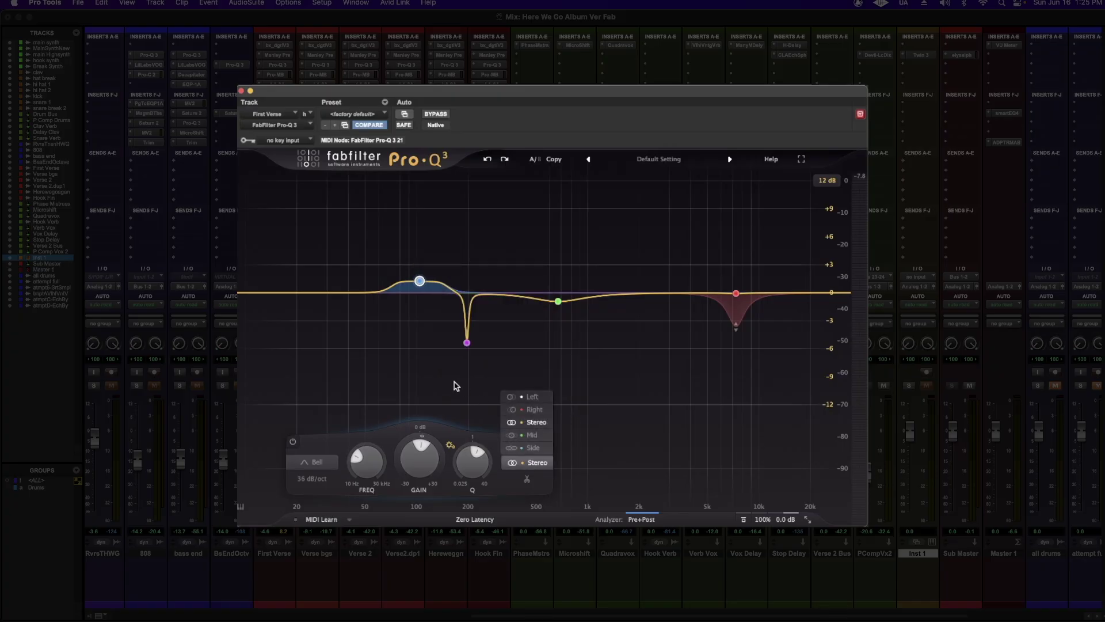
left_click(240, 506)
left_click(240, 506)
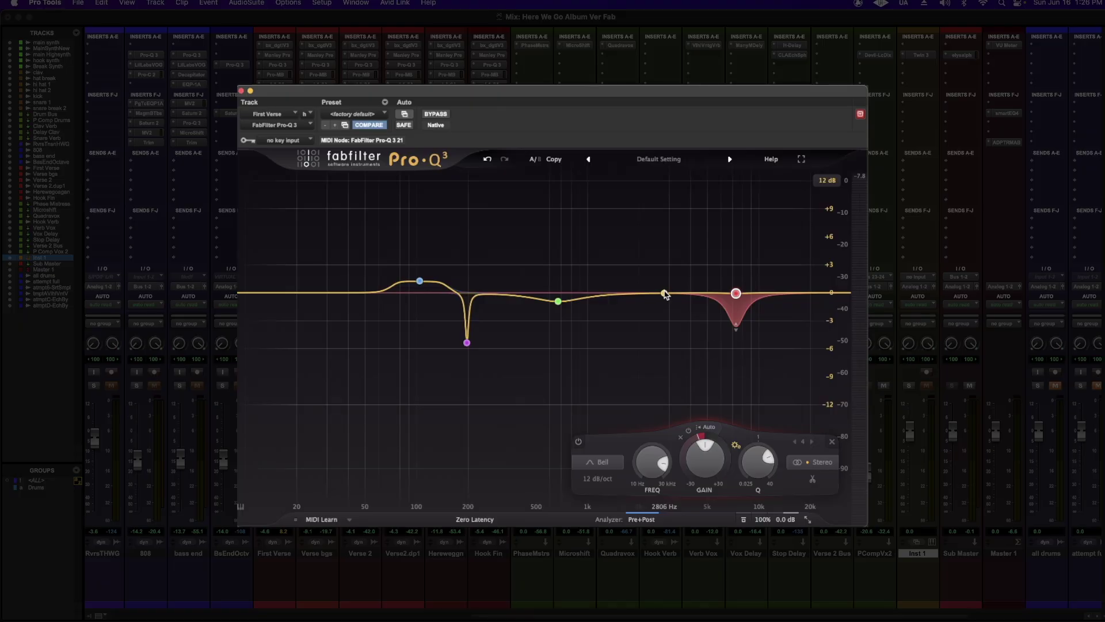
Step: Add a bell band at about 2903 Hz with +3.97 dB gain and try tuning its frequency to note A2, undoing the tuning
left_click_drag(664, 294, 667, 256)
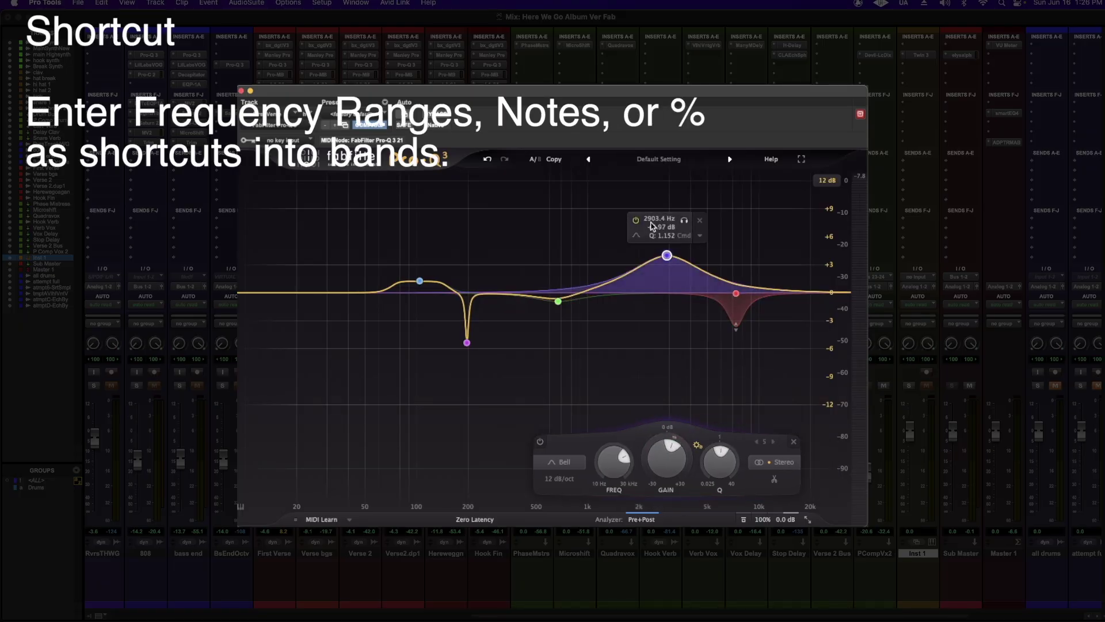
double_click(652, 219)
type("a2")
key("Return")
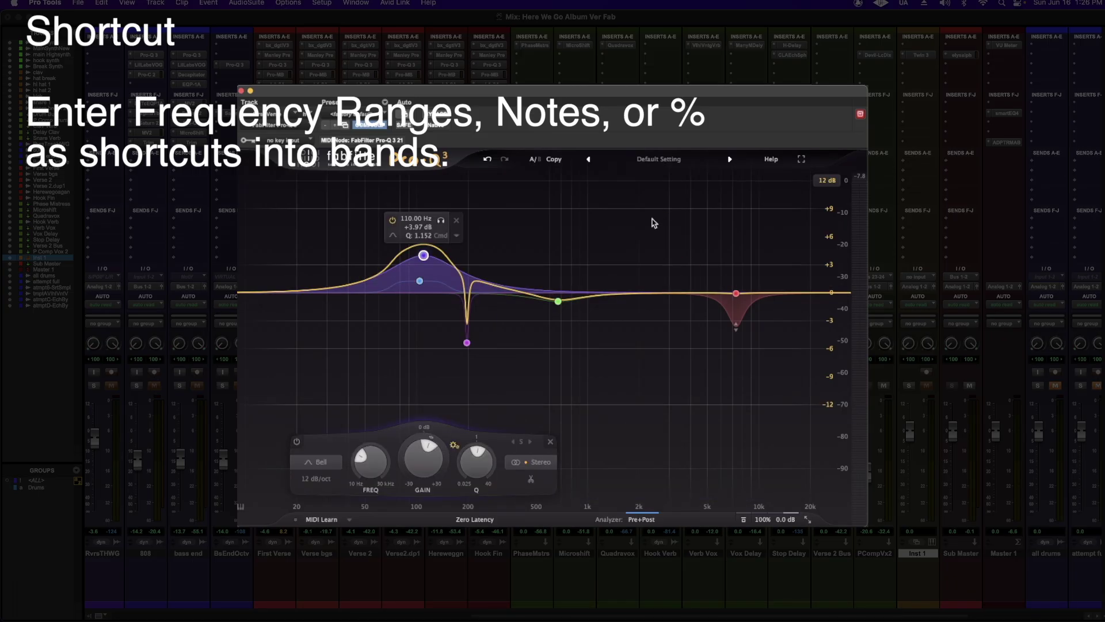
key("super+z")
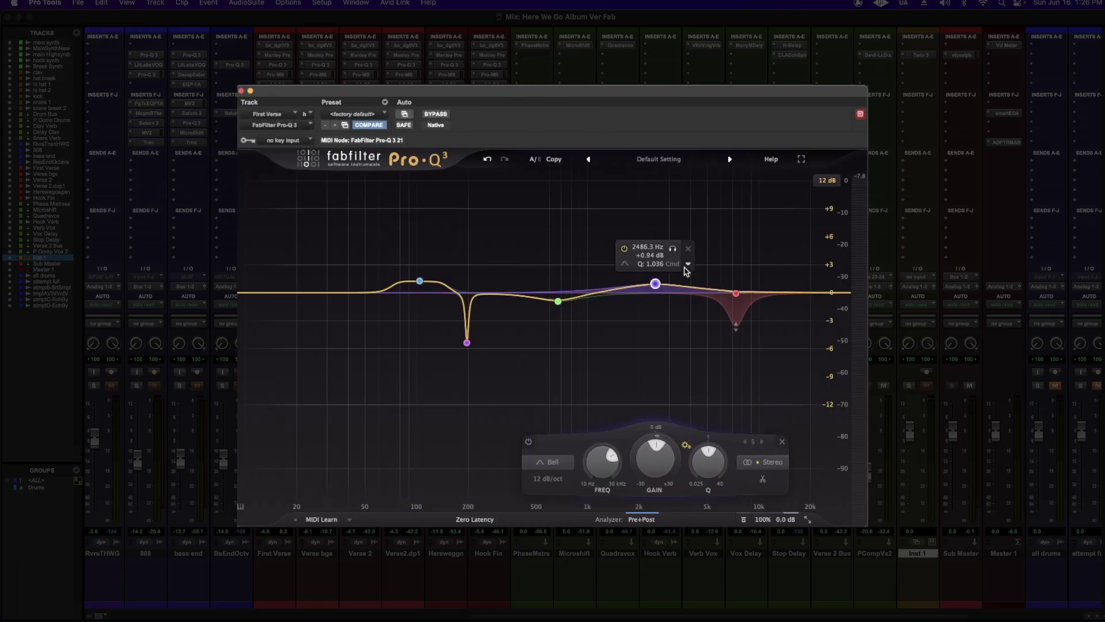
Step: Make the 2486.3 Hz band dynamic with a downward range, and switch its auto threshold off and back on
left_click(686, 266)
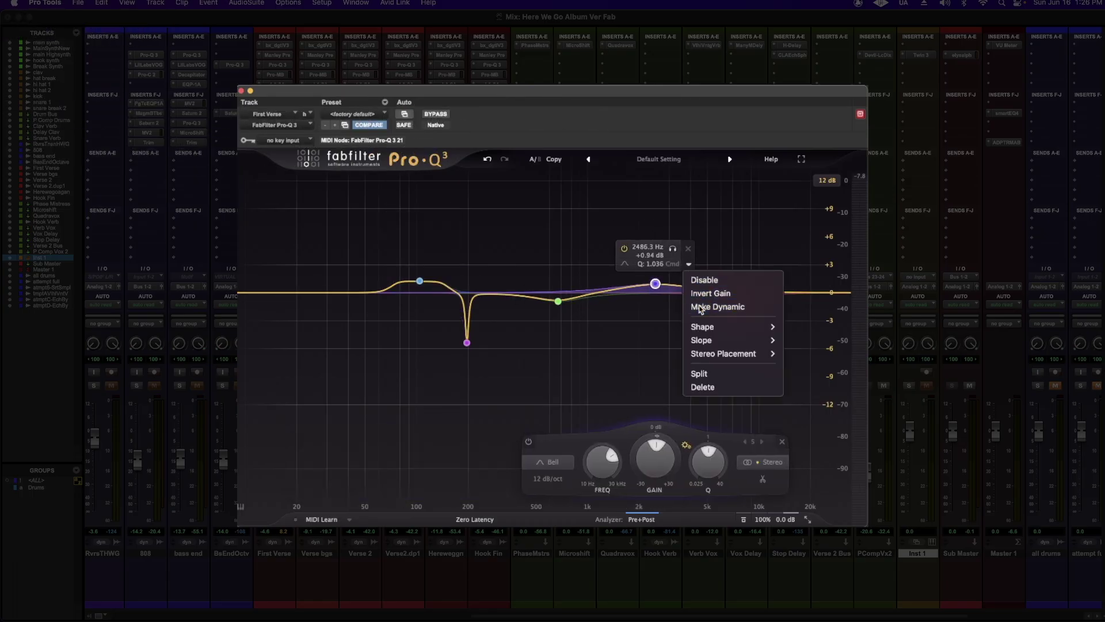
left_click(700, 308)
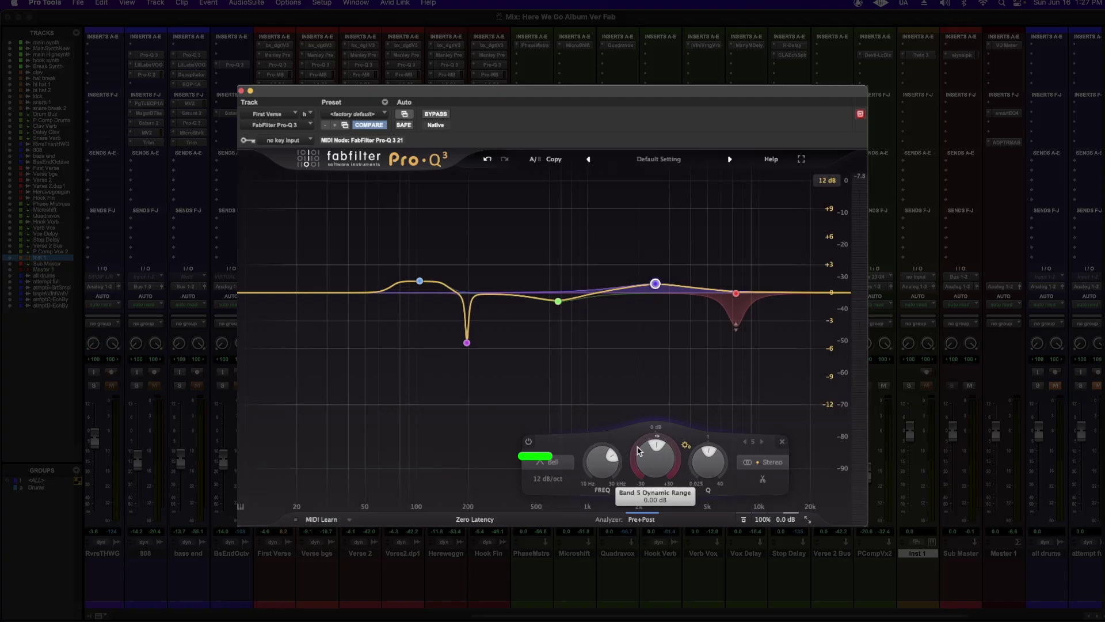
mouse_move(637, 450)
left_mouse_down()
mouse_move(633, 509)
mouse_move(638, 412)
mouse_move(631, 481)
left_mouse_up()
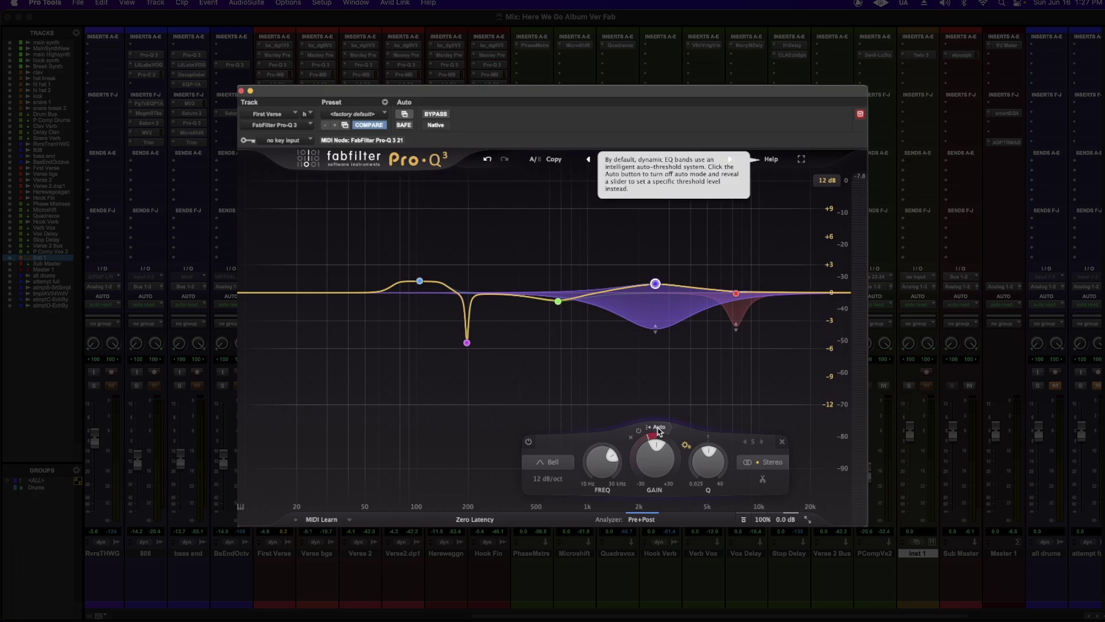
left_click(659, 428)
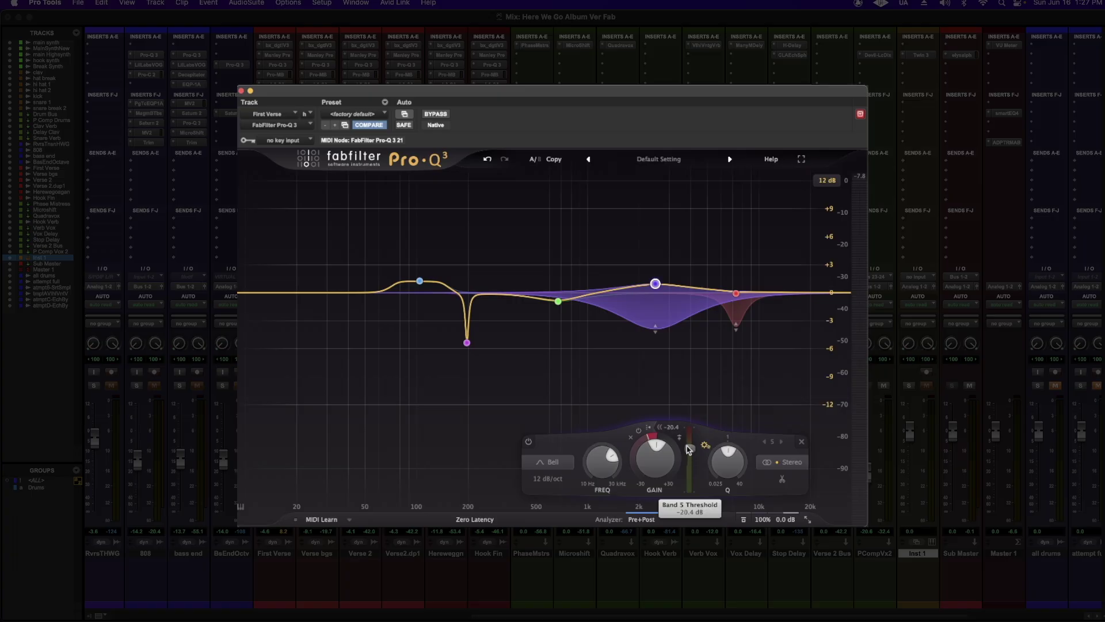
left_click(660, 427)
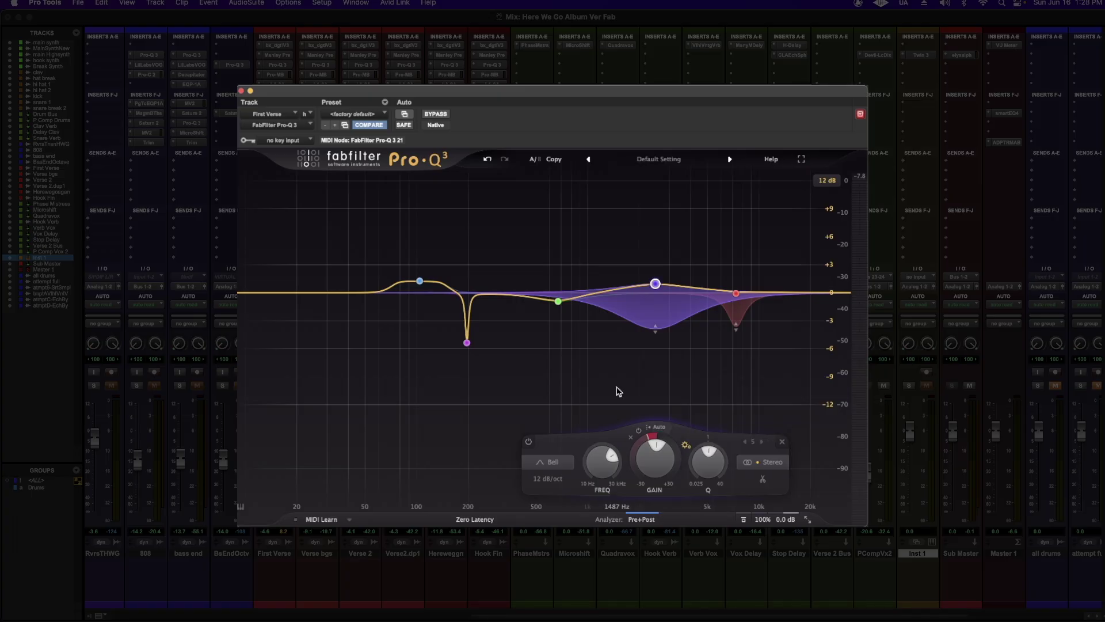